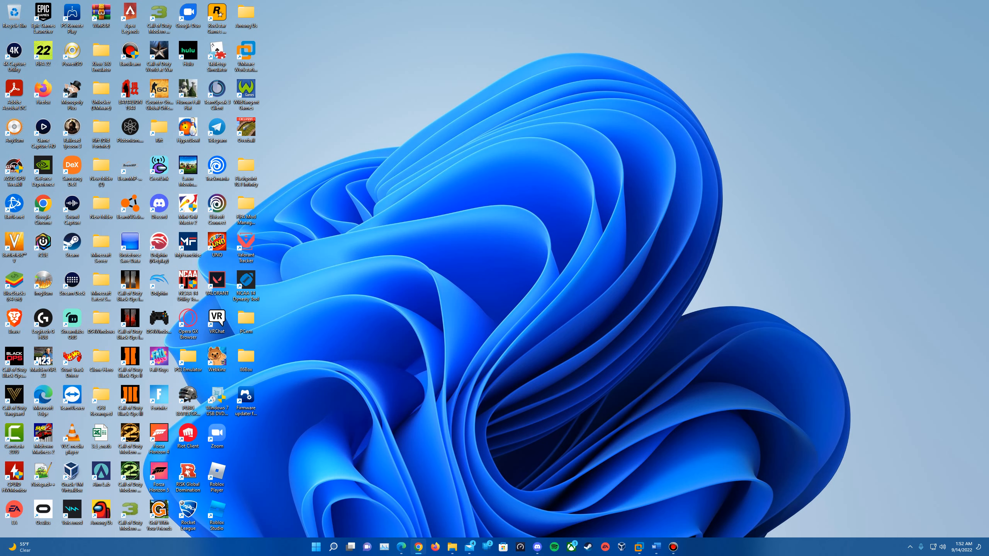
Scroll through the VMware All Downloads product list, then switch to the Windows XP SP3 archive.org page.
mouse_move(404, 550)
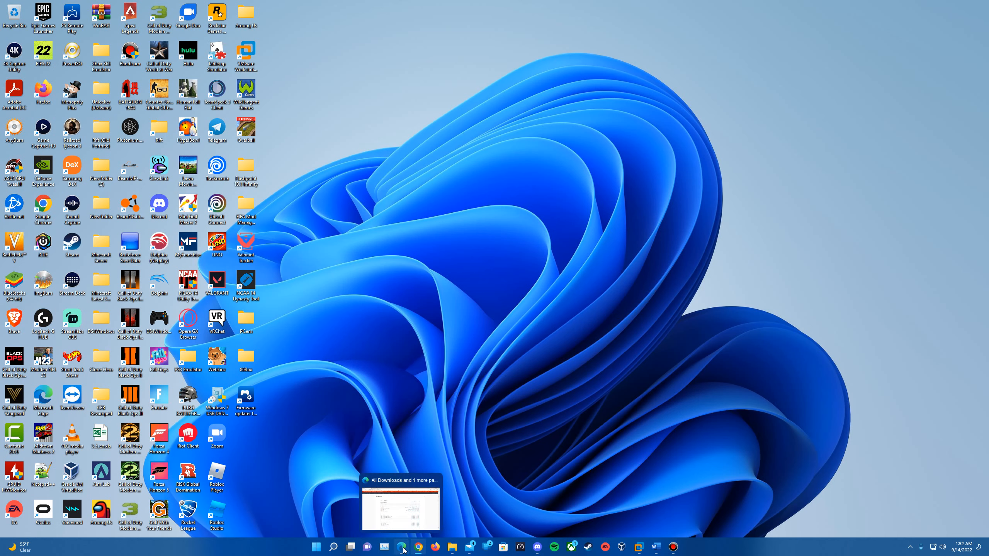
left_click(420, 494)
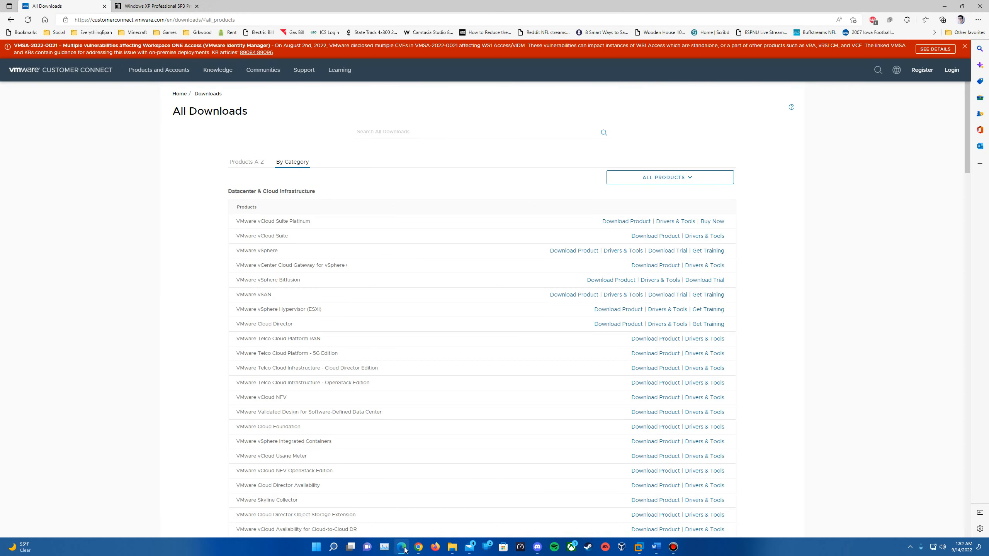
scroll(421, 494, "down", 20)
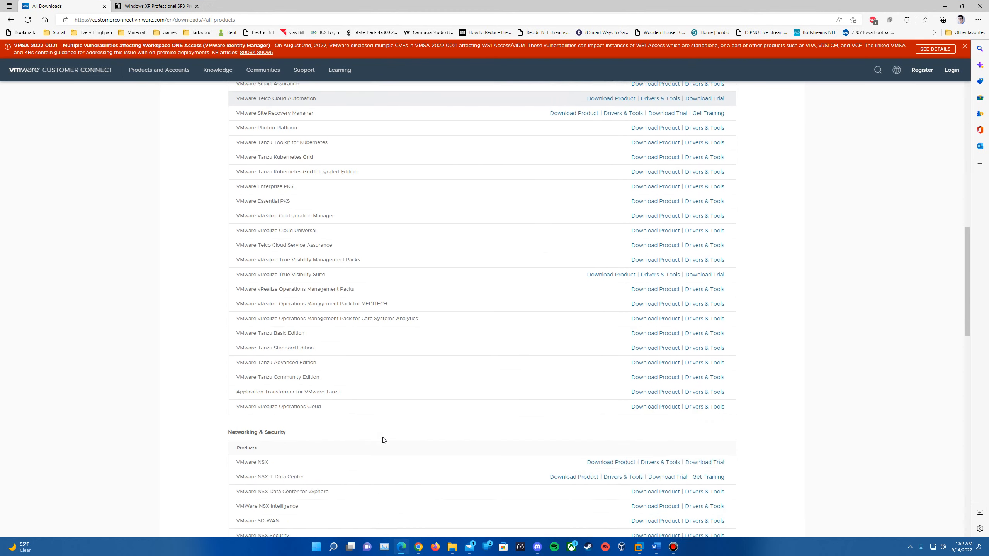
scroll(384, 440, "down", 10)
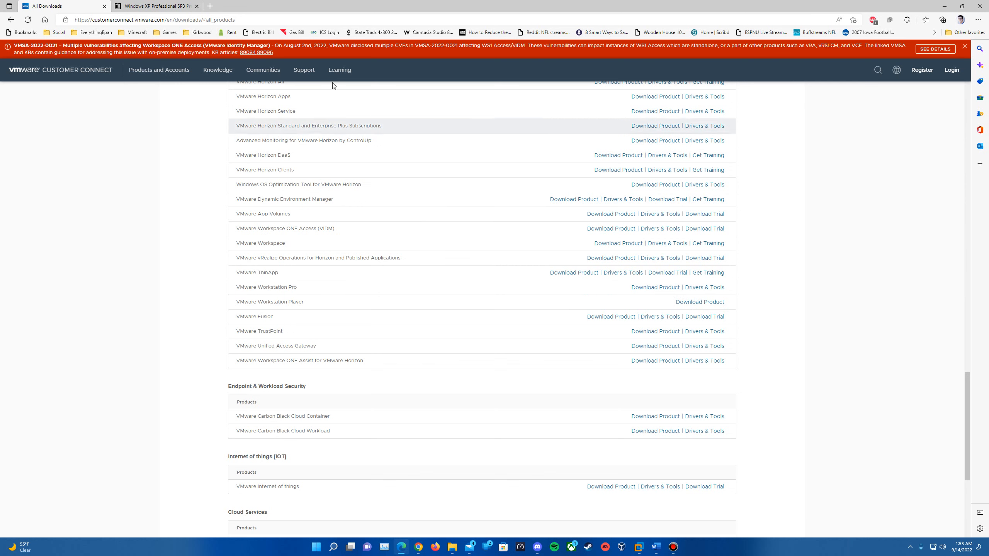
left_click(141, 3)
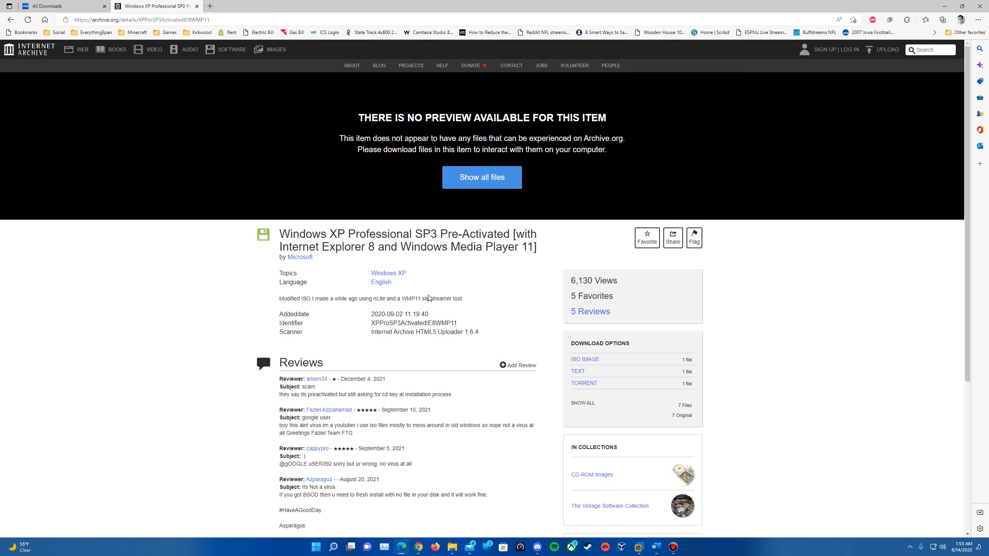
scroll(463, 327, "down", 5)
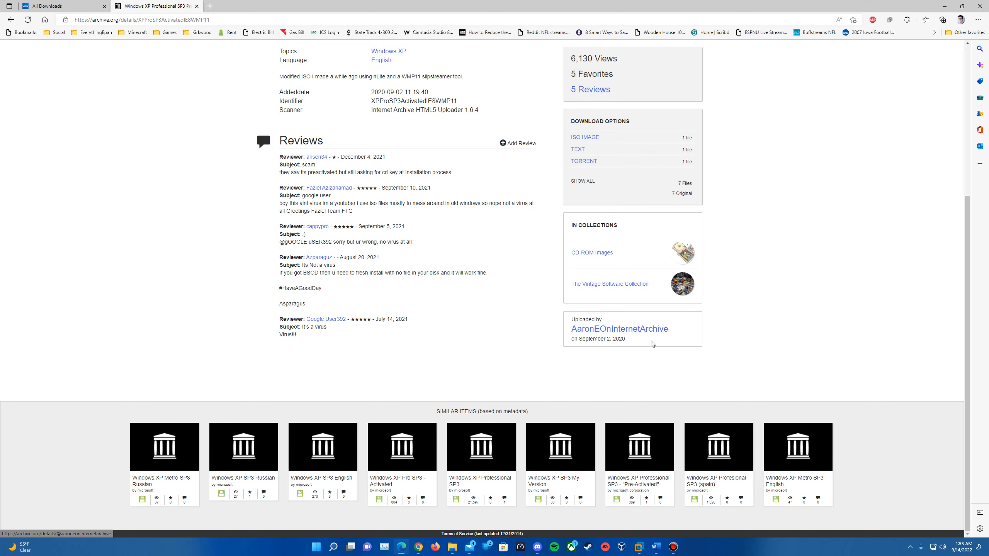
scroll(590, 350, "up", 5)
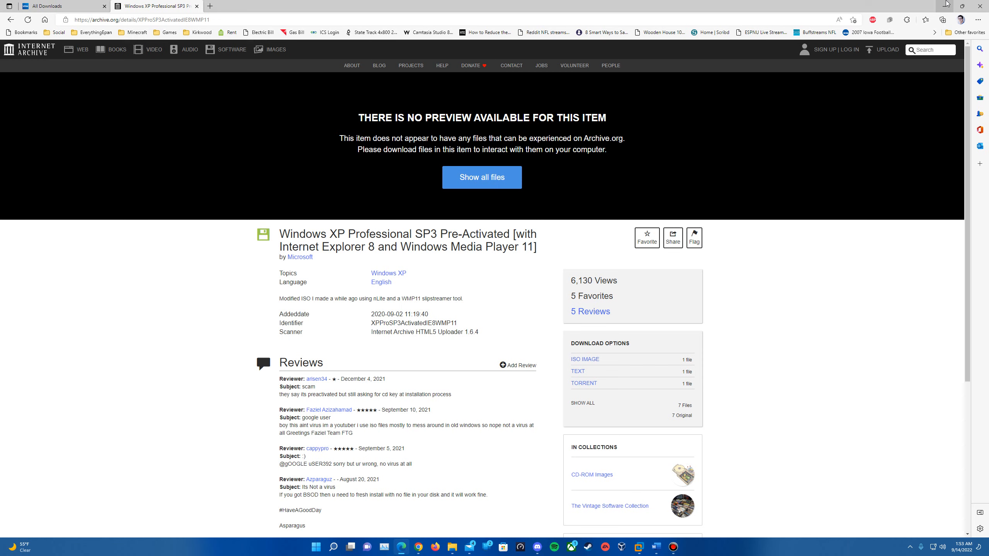
Start a Typical new virtual machine, choosing to install the operating system later.
left_click(947, 4)
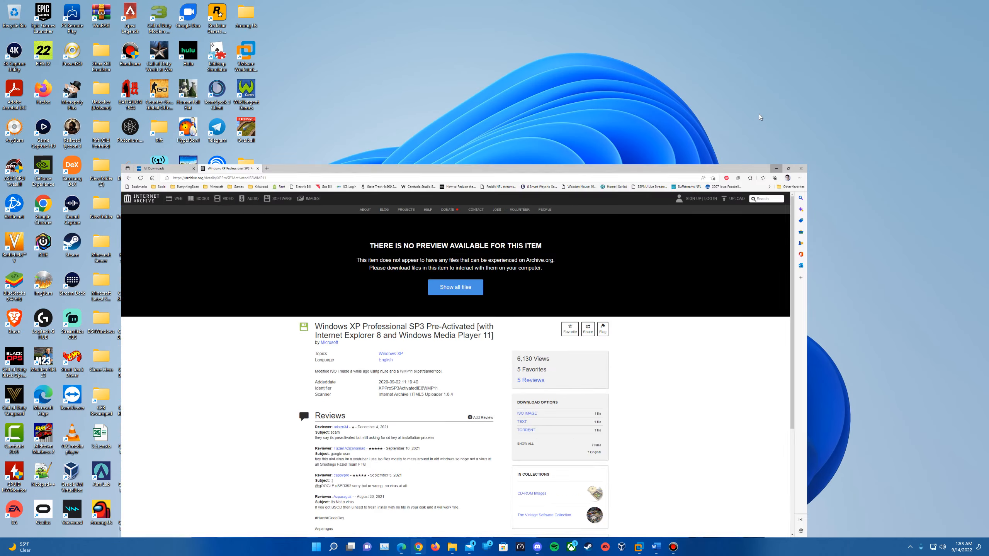
left_click(640, 549)
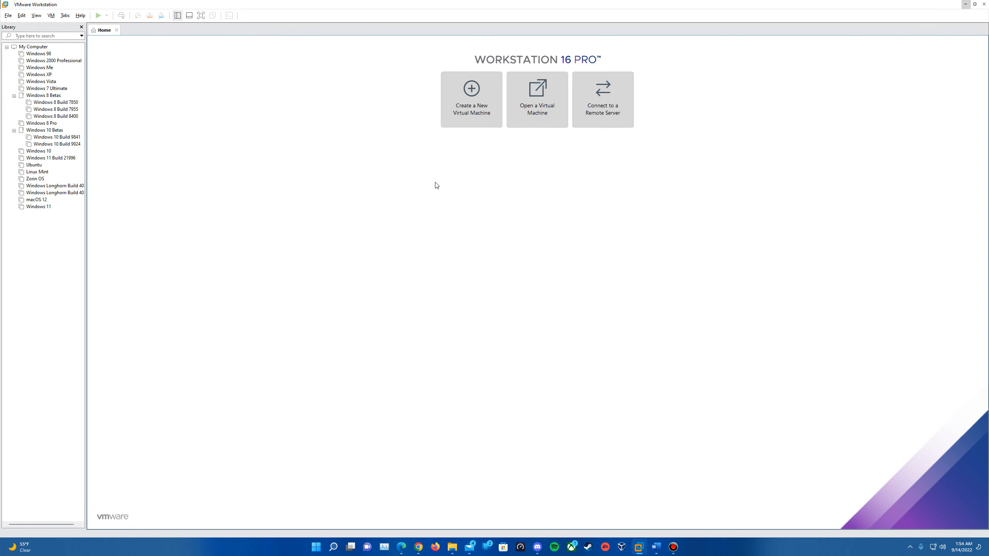
left_click(471, 111)
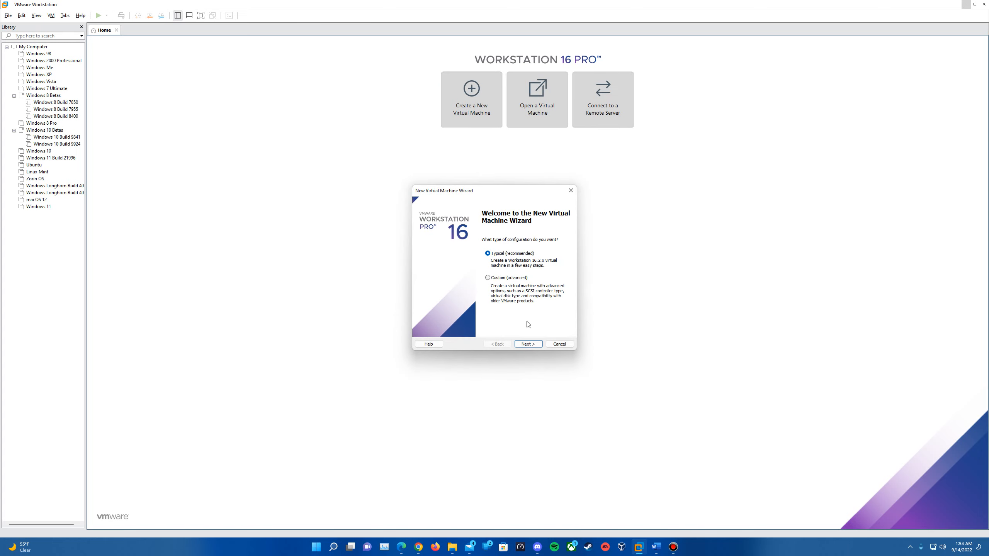
left_click(527, 344)
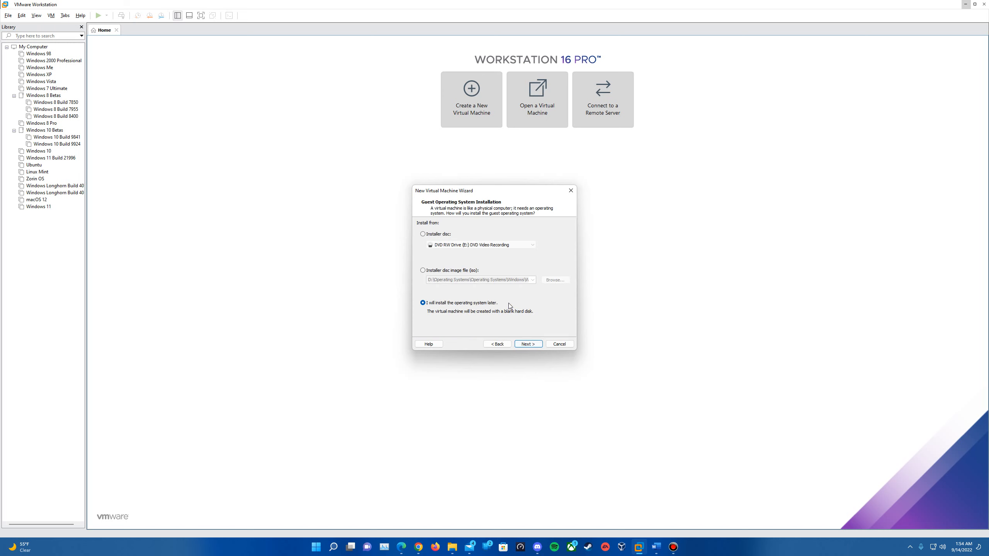
left_click(441, 272)
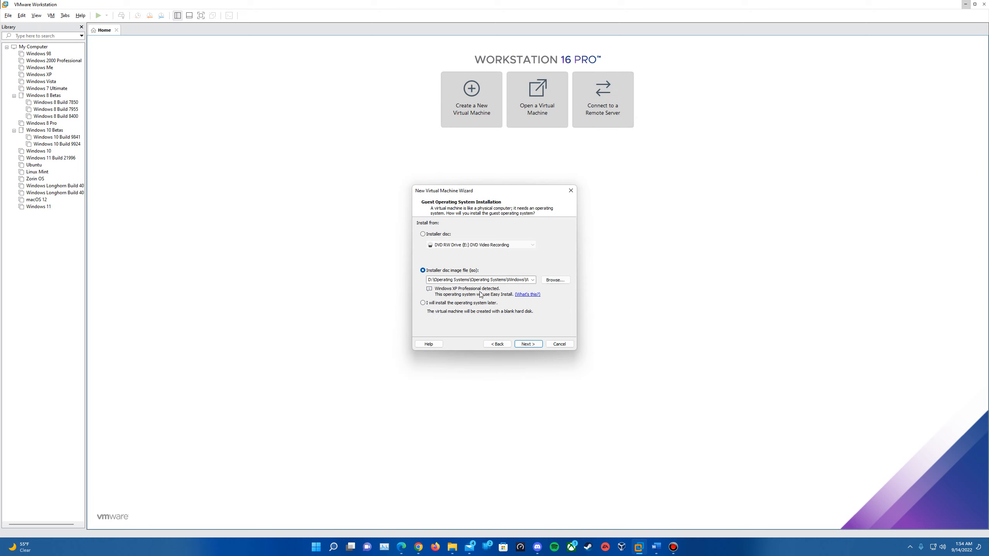
left_click(458, 306)
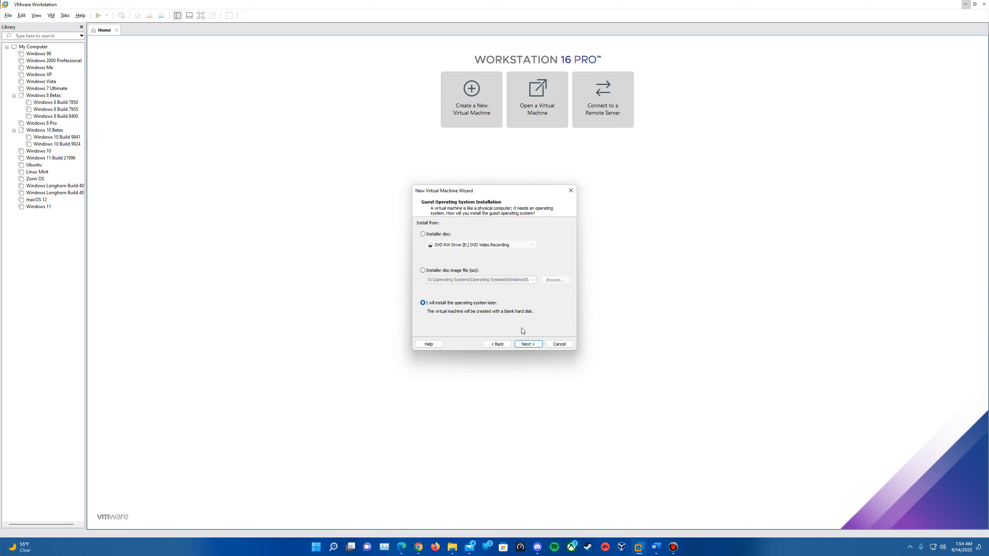
left_click(525, 344)
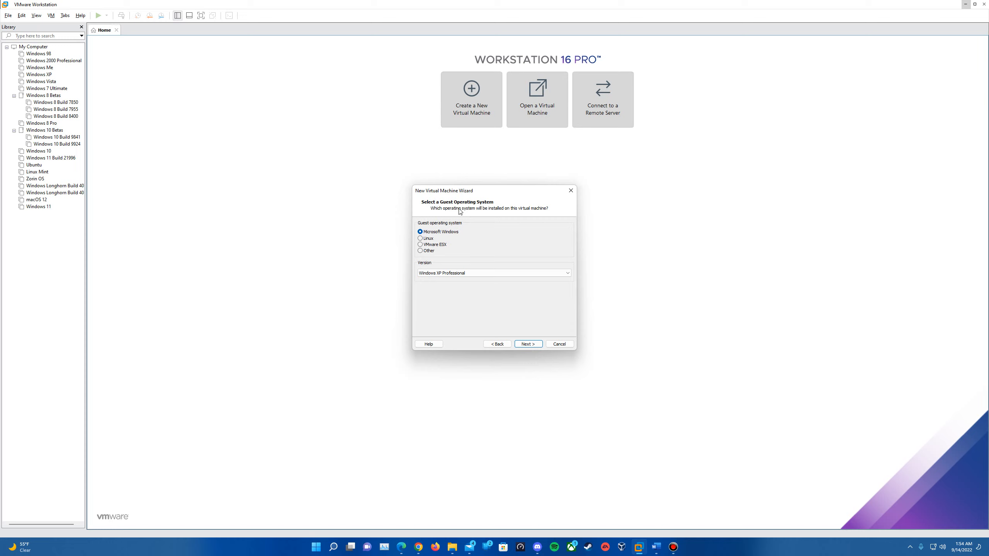
Confirm Windows XP Professional as the Microsoft Windows guest version and continue to naming.
left_click(447, 275)
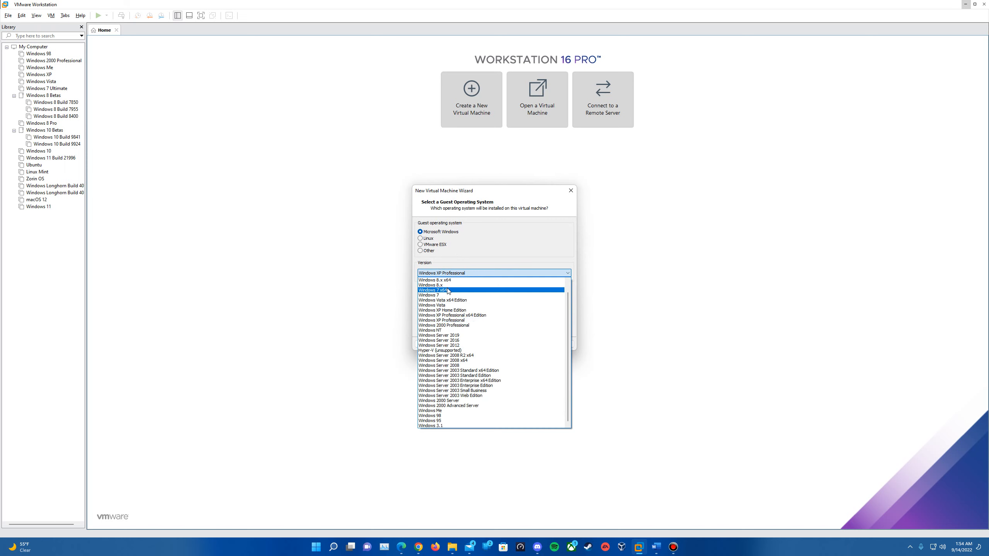
left_click(466, 321)
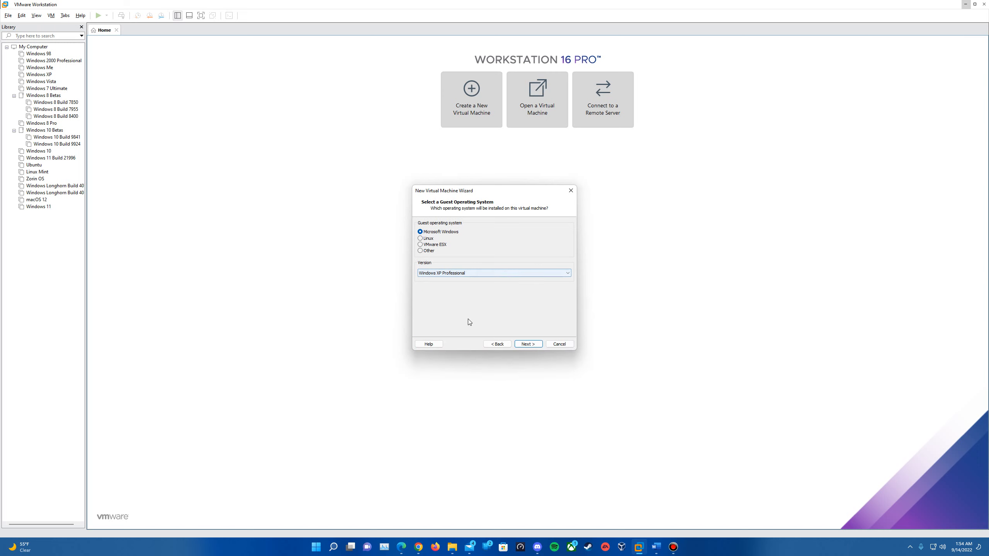
left_click(477, 273)
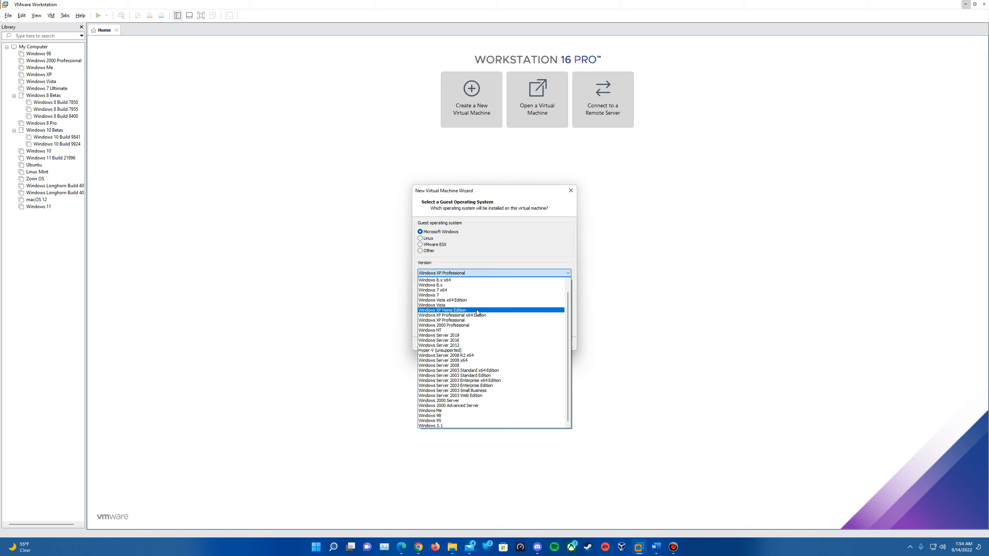
left_click(479, 273)
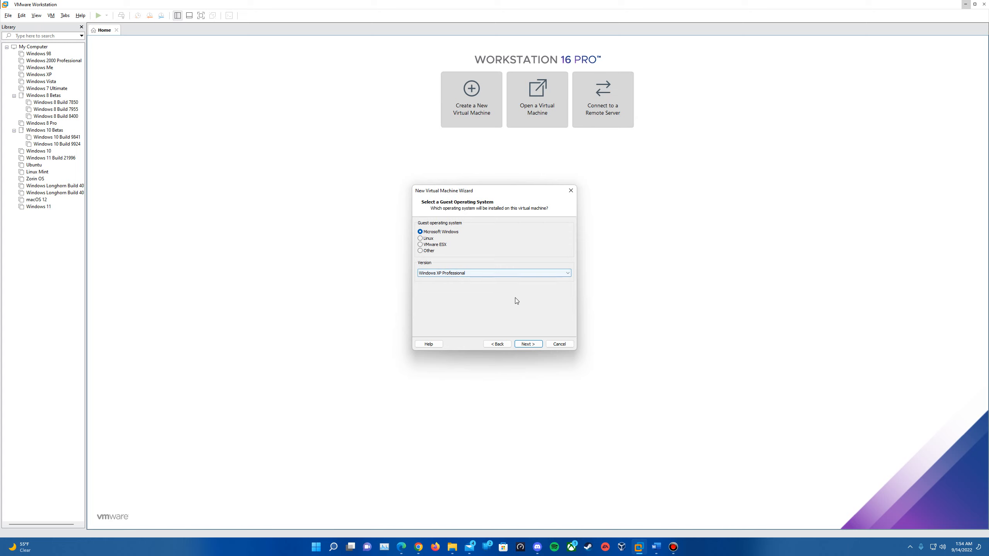
left_click(528, 343)
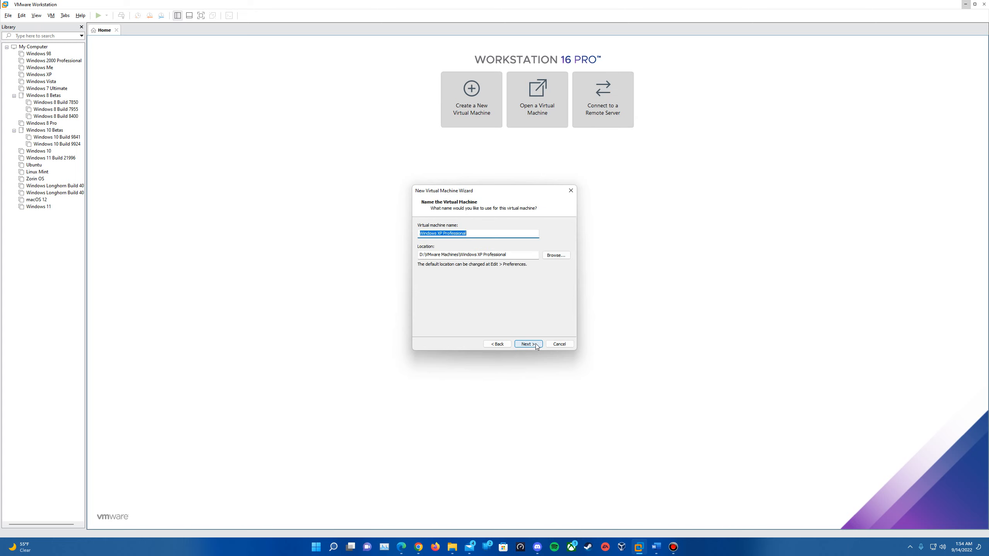
Keep the name 'Windows XP Professional' and give it a 10 GB disk stored as a single file.
left_click(427, 233)
left_click(523, 344)
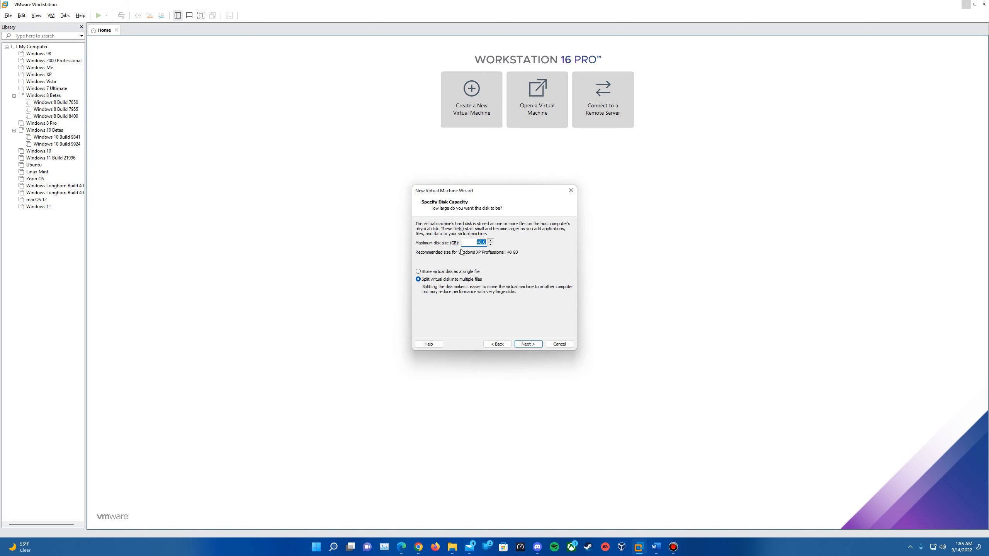
left_click(478, 245)
left_click(455, 272)
left_click(529, 344)
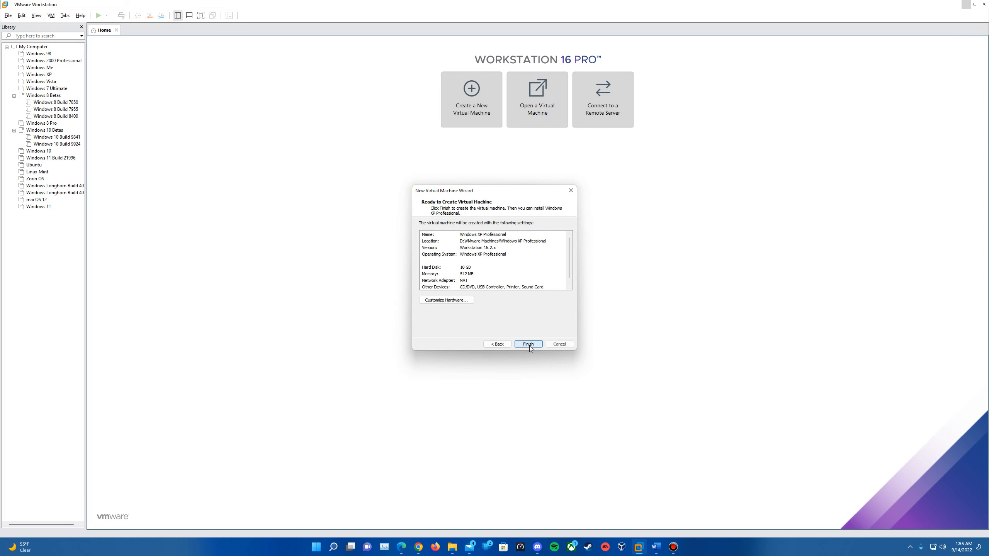
In Customize Hardware, set memory to 2 GB and cores per processor to 2, then select New CD/DVD (IDE).
left_click(447, 300)
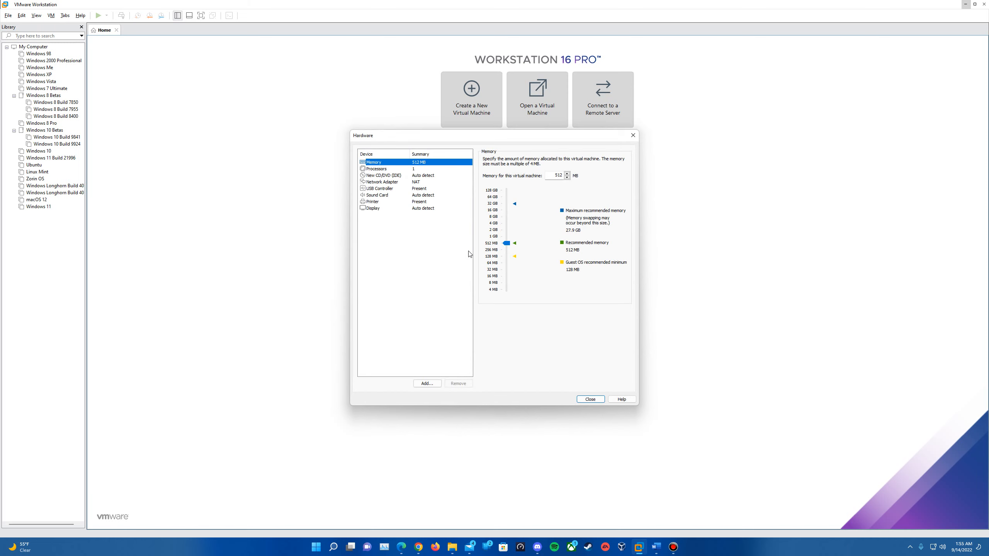
key("Tab")
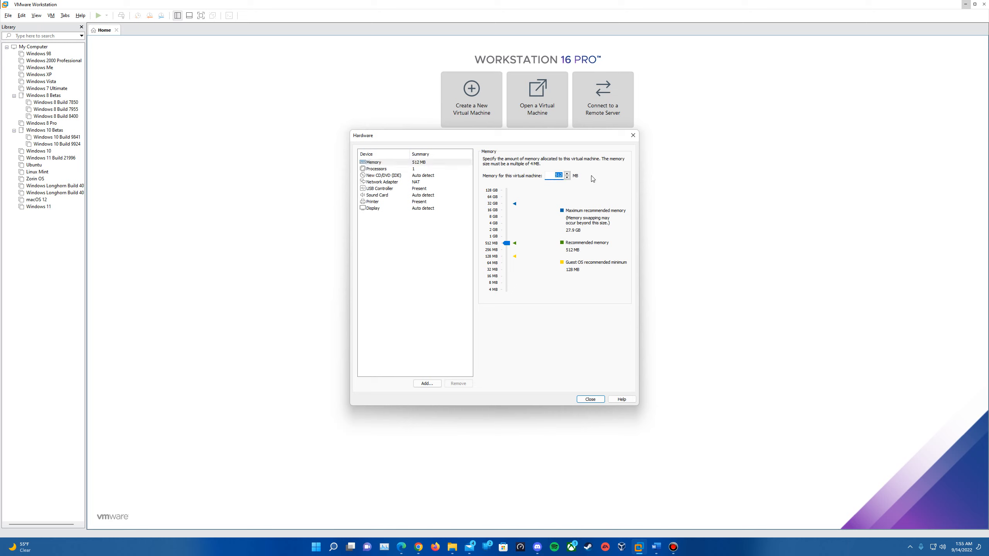
type("2048")
left_click(416, 170)
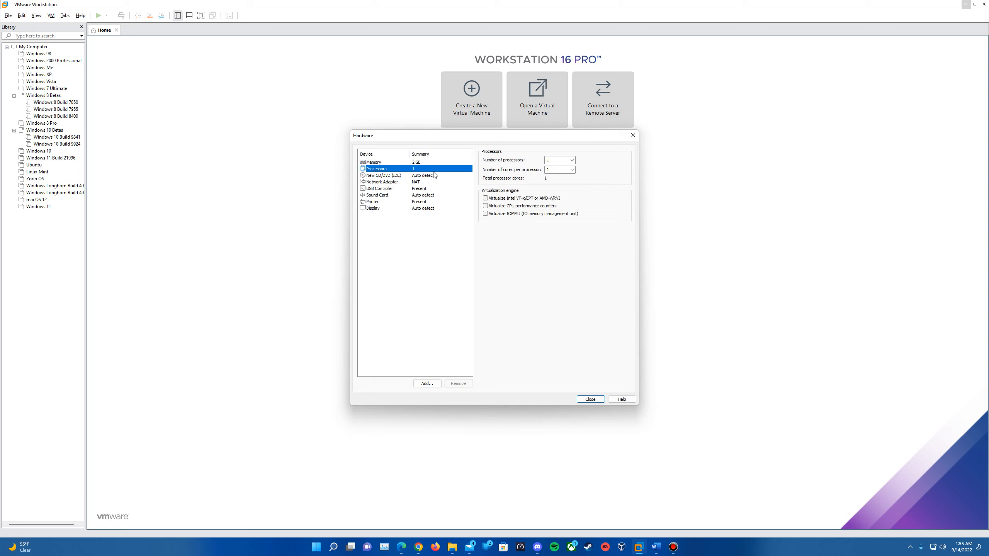
left_click(572, 170)
left_click(559, 182)
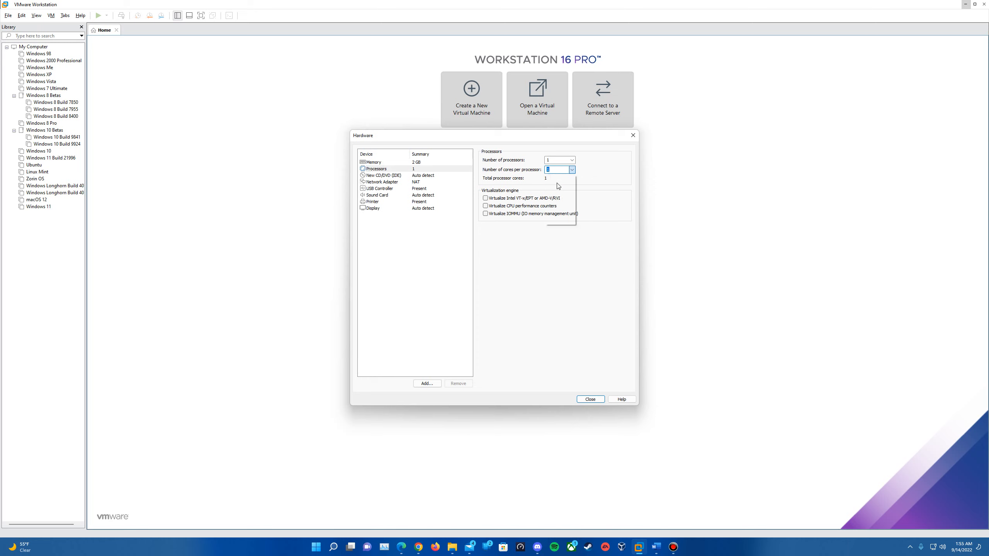
left_click(552, 160)
left_click(390, 179)
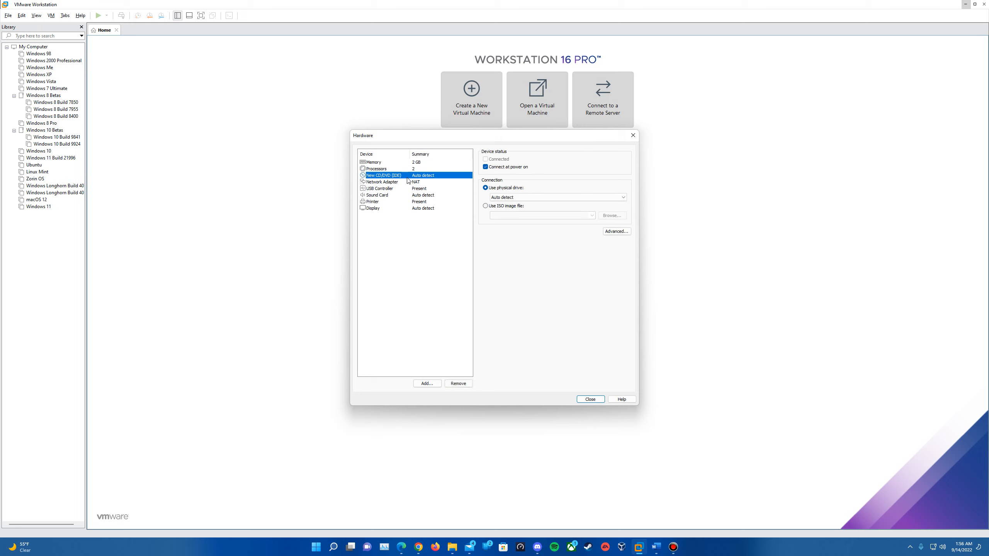
Set the CD/DVD drive to use the Windows XP Professional SP3 PreActivated with IE8 and WMP11 ISO file.
left_click(505, 206)
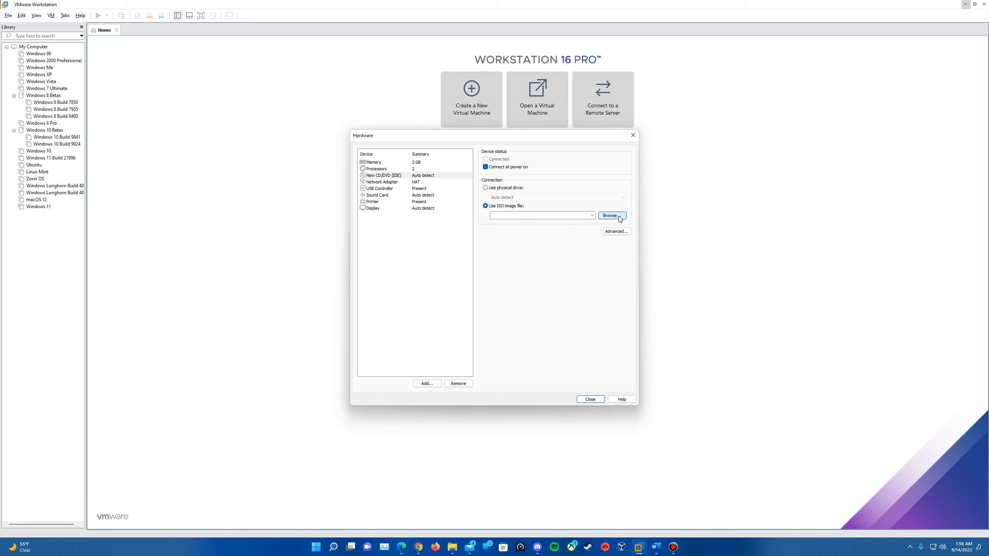
left_click(608, 216)
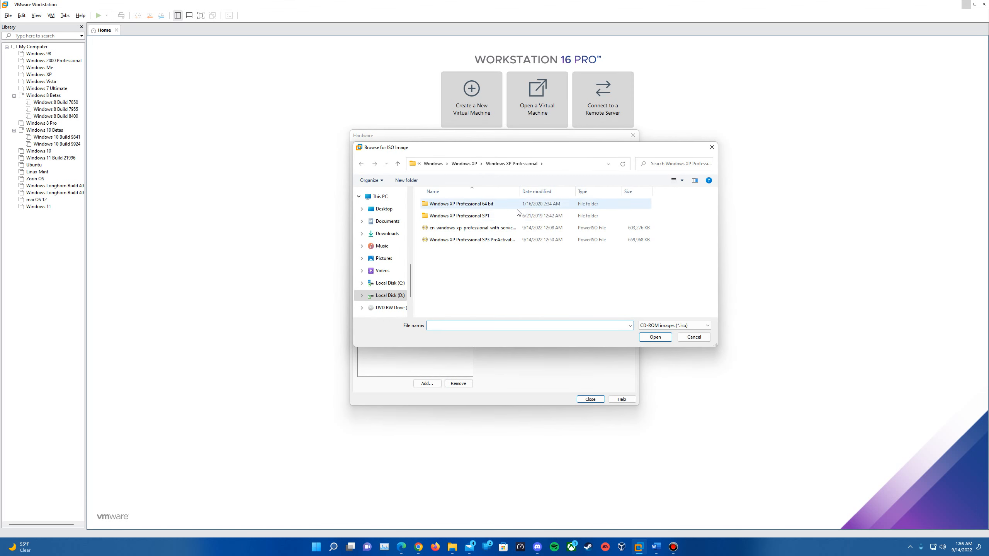
left_click(497, 240)
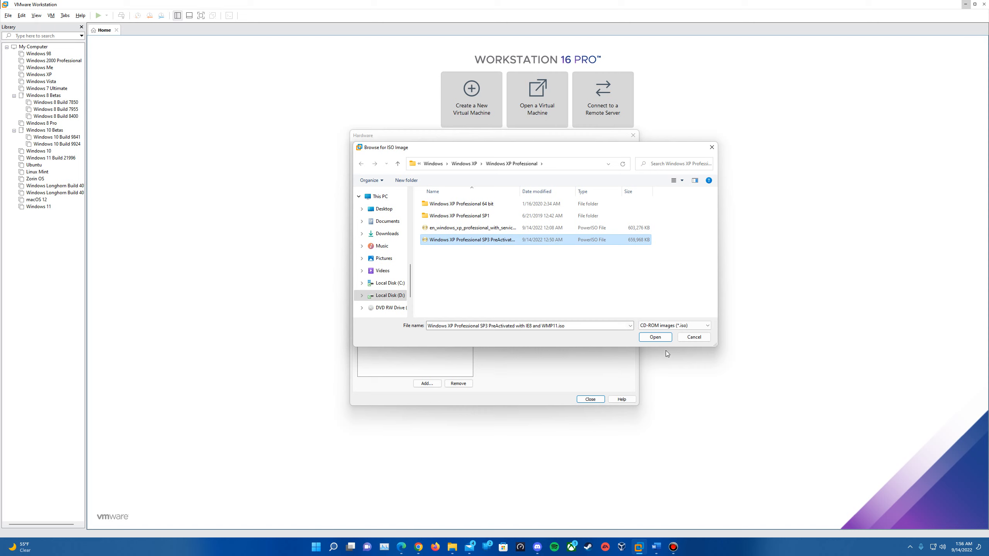
left_click(658, 340)
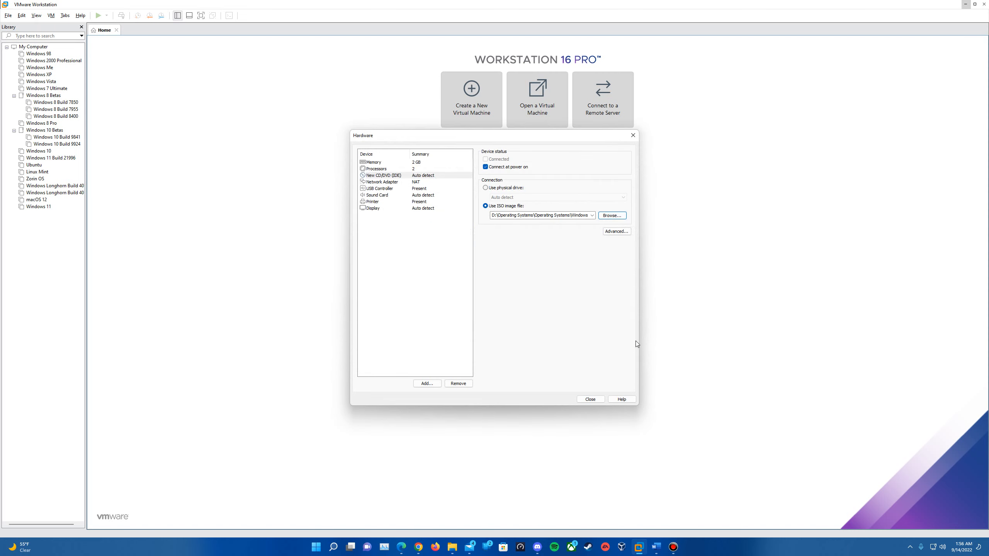
Close hardware settings, finish the wizard, and power on the new Windows XP Professional VM.
left_click(593, 400)
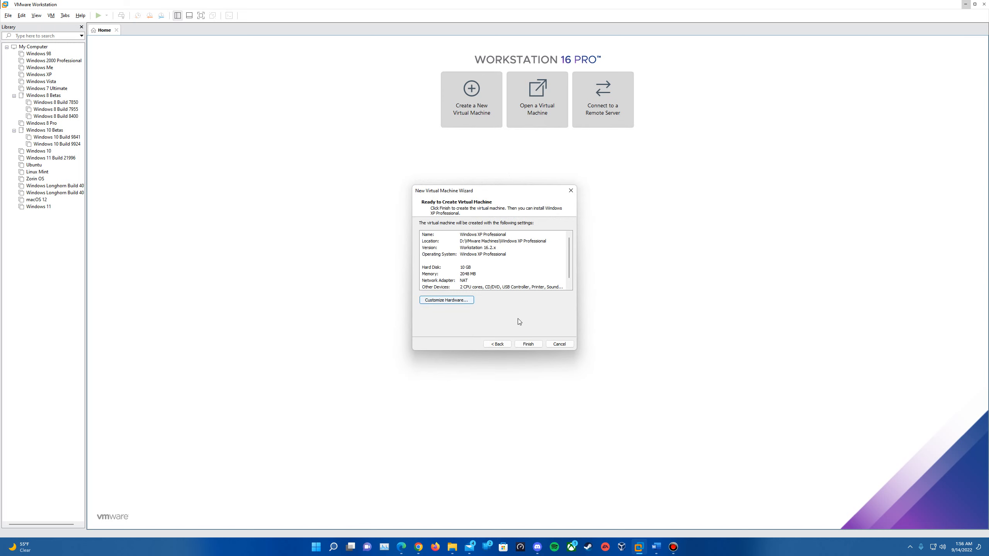
left_click(526, 345)
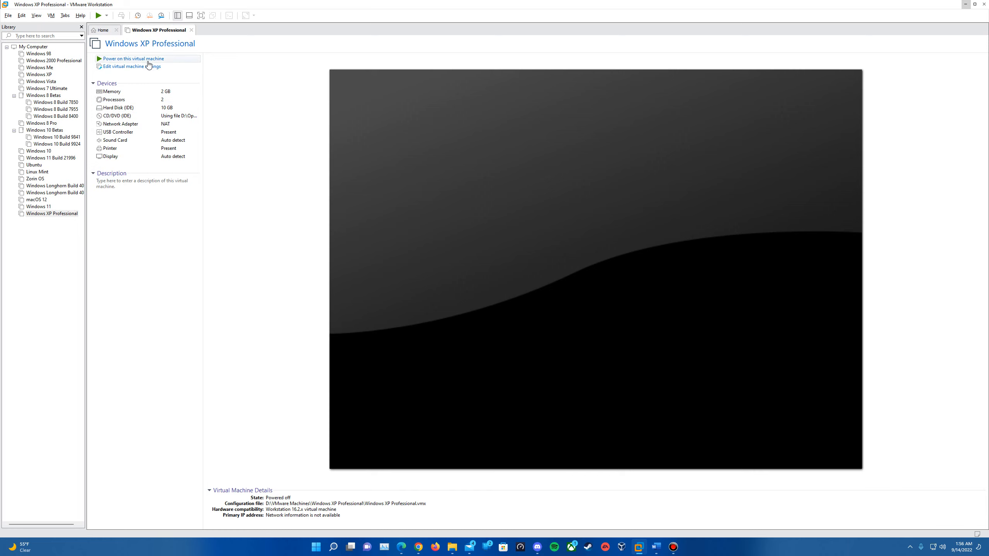
left_click(149, 59)
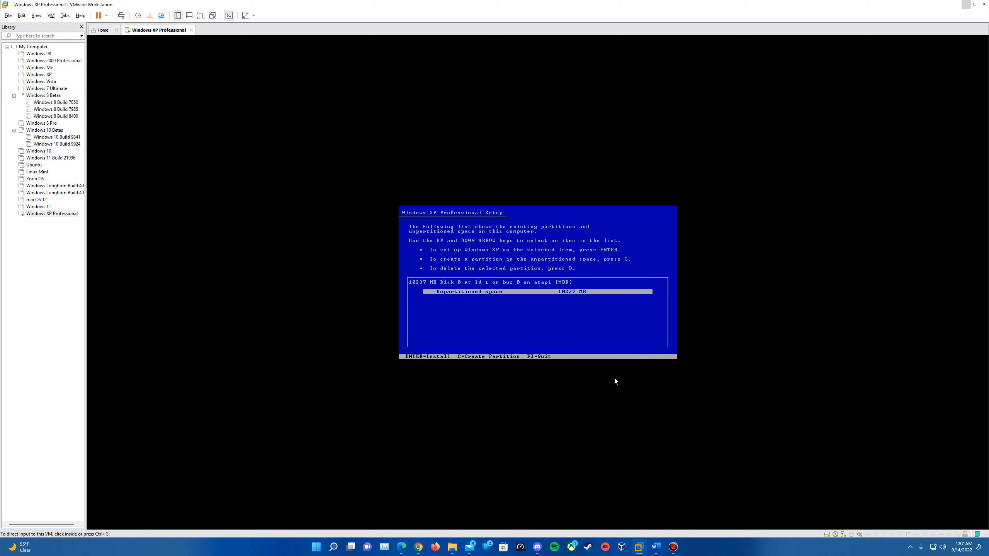
Install XP on the unpartitioned space, formatting it as NTFS (Quick).
left_click(647, 298)
key("Return")
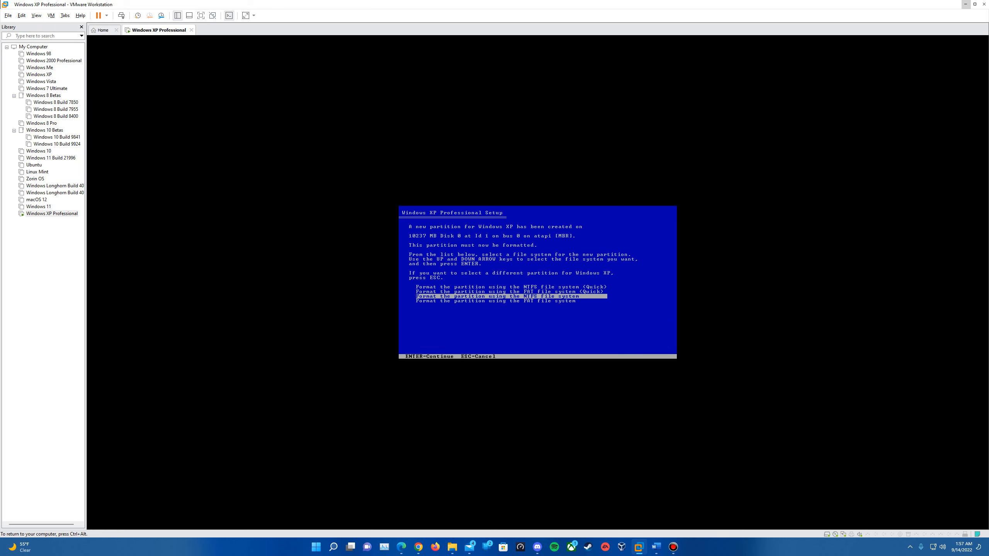
key("Up")
key("Up")
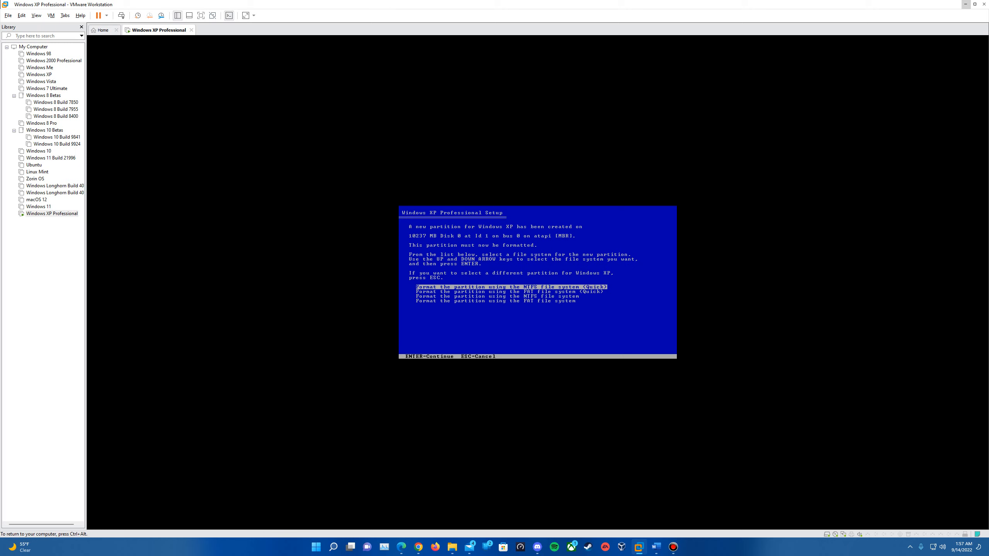
key("Return")
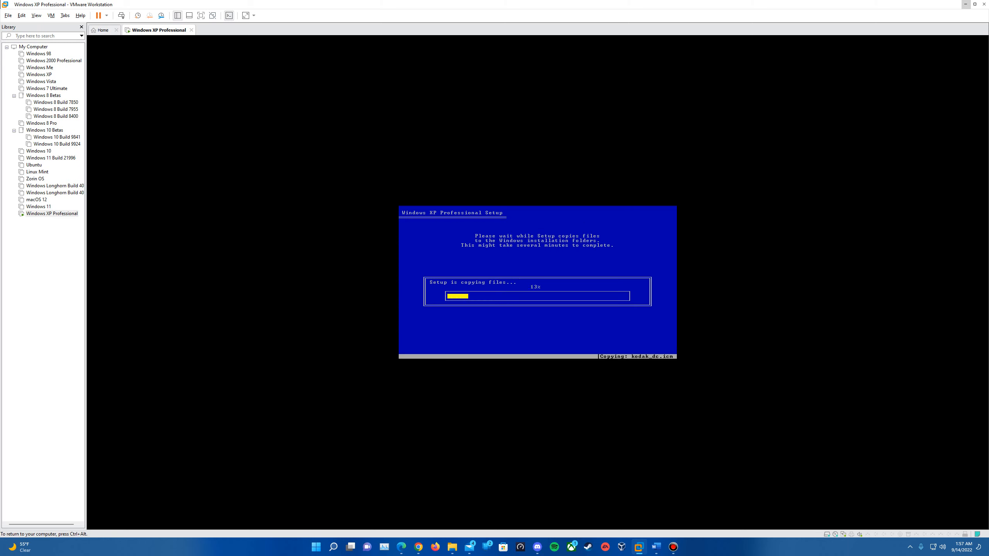
Release and recapture VM input while Setup copies files and reboots into graphical setup.
key("ctrl+alt")
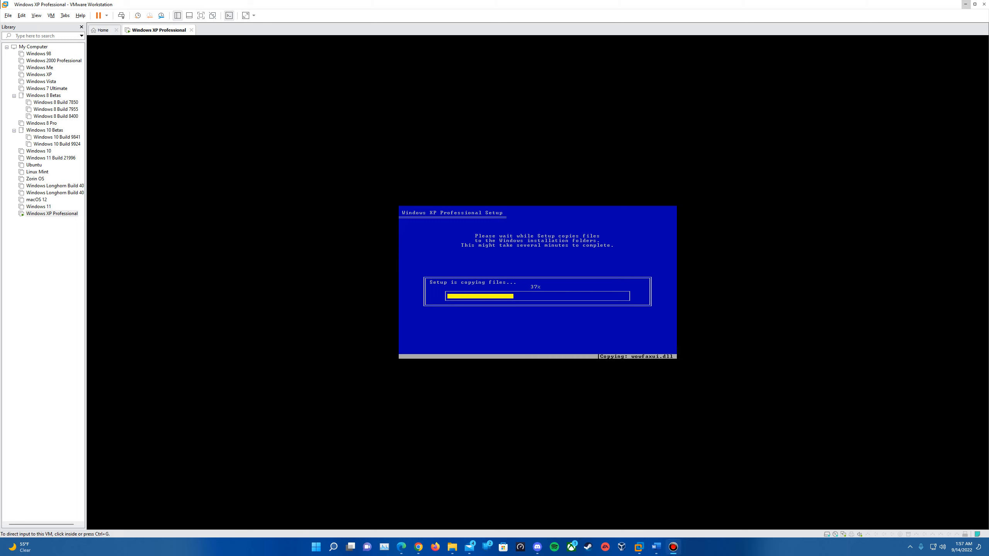
left_click(620, 338)
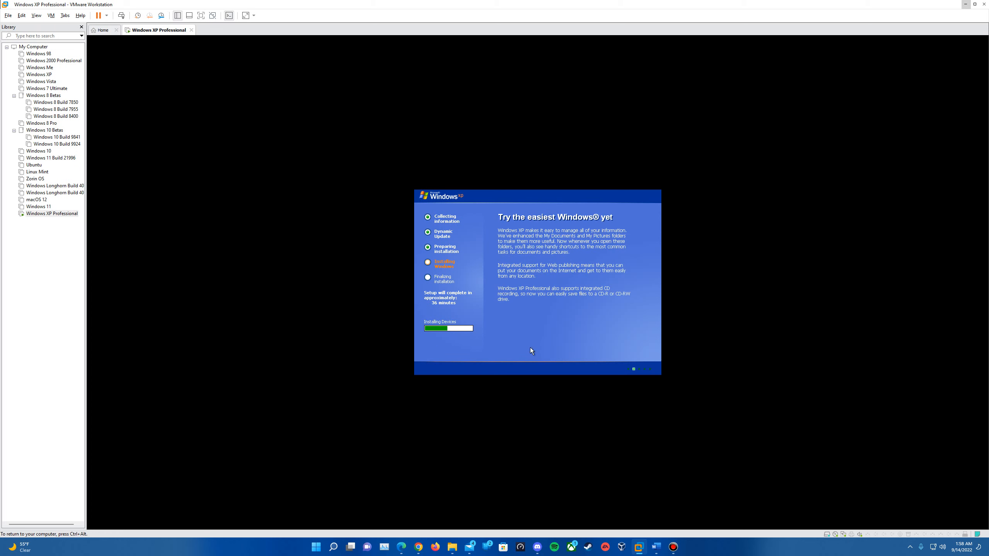
Enter the owner's name, computer name 'Win', and time zone Central Time (US & Canada).
key("ctrl+alt")
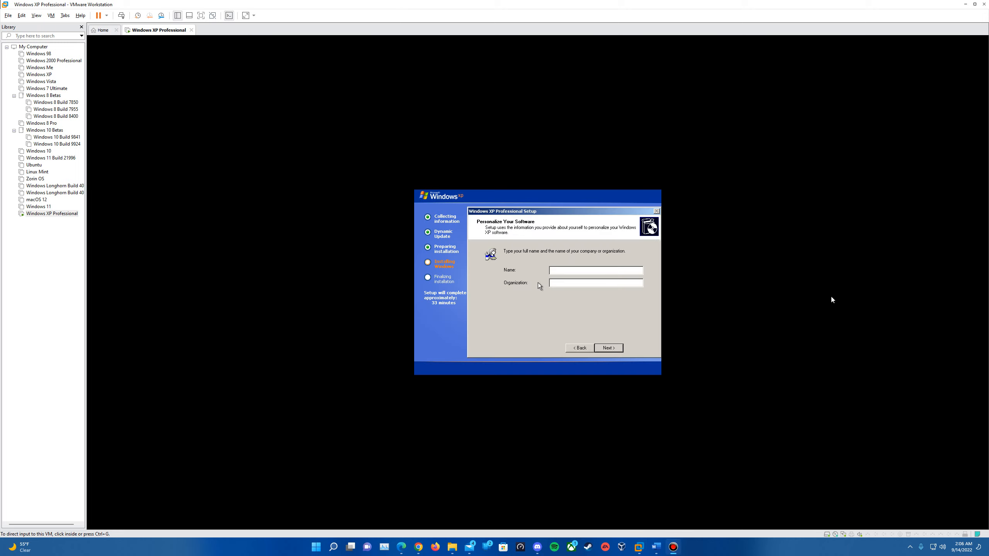
left_click(569, 279)
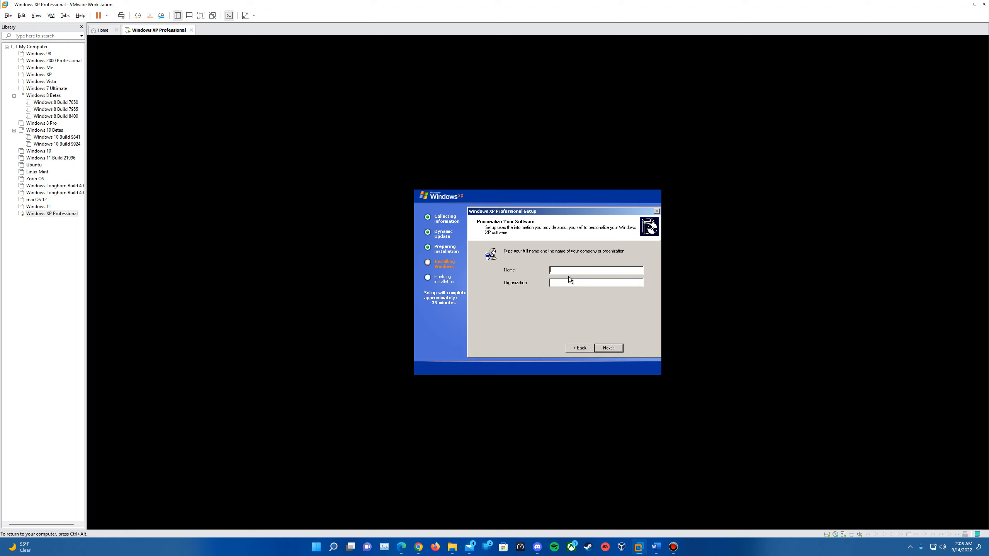
type("Epan")
left_click(614, 349)
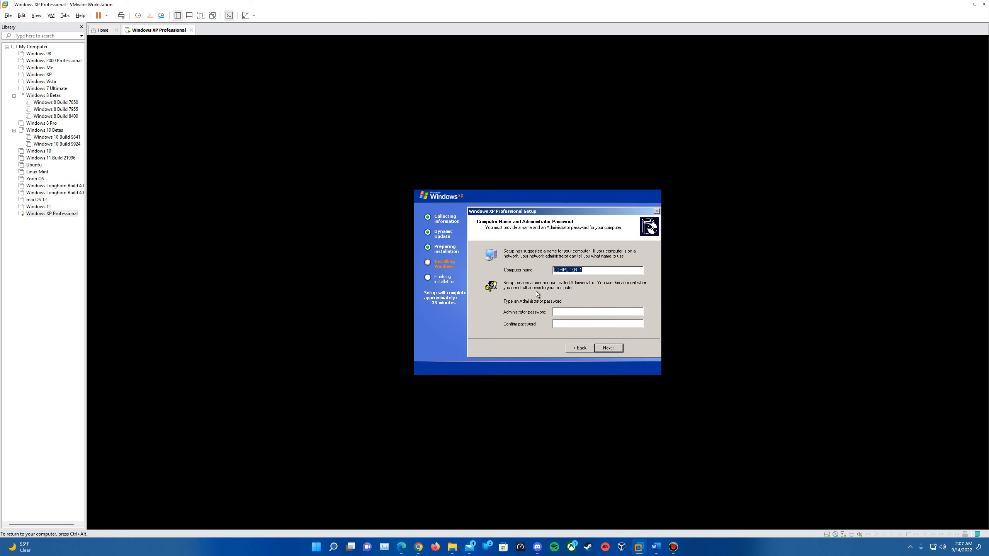
type("WindowsXP")
key("Return")
left_click(563, 296)
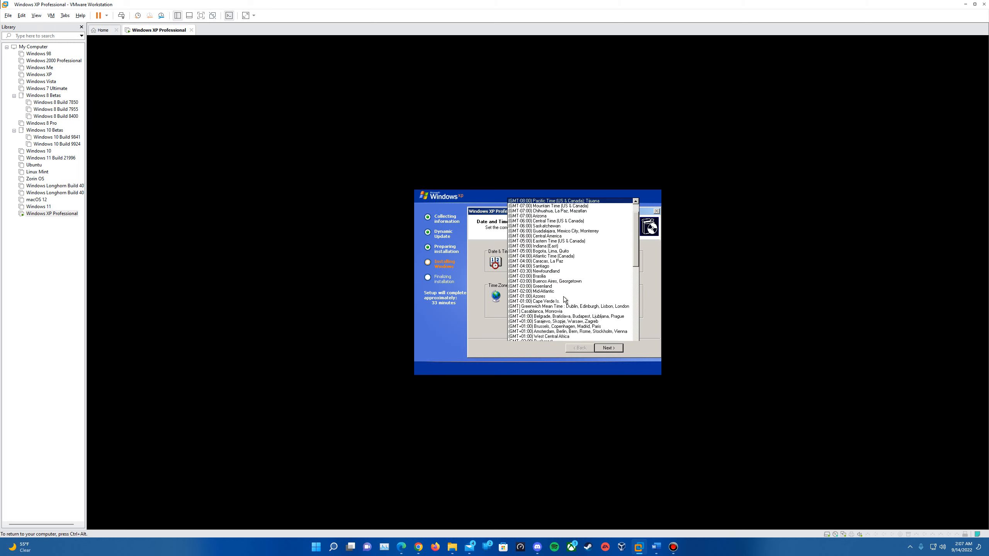
left_click(568, 214)
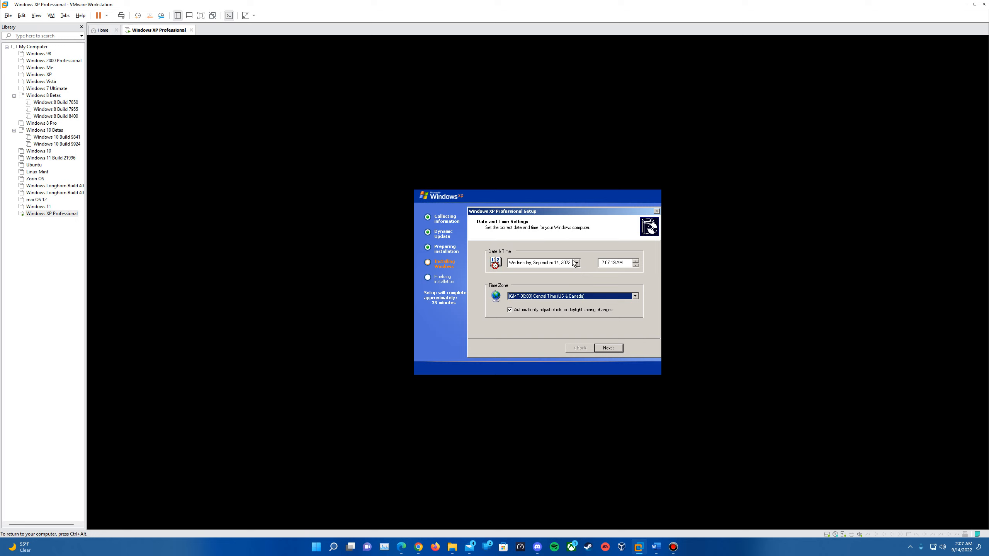
left_click(607, 346)
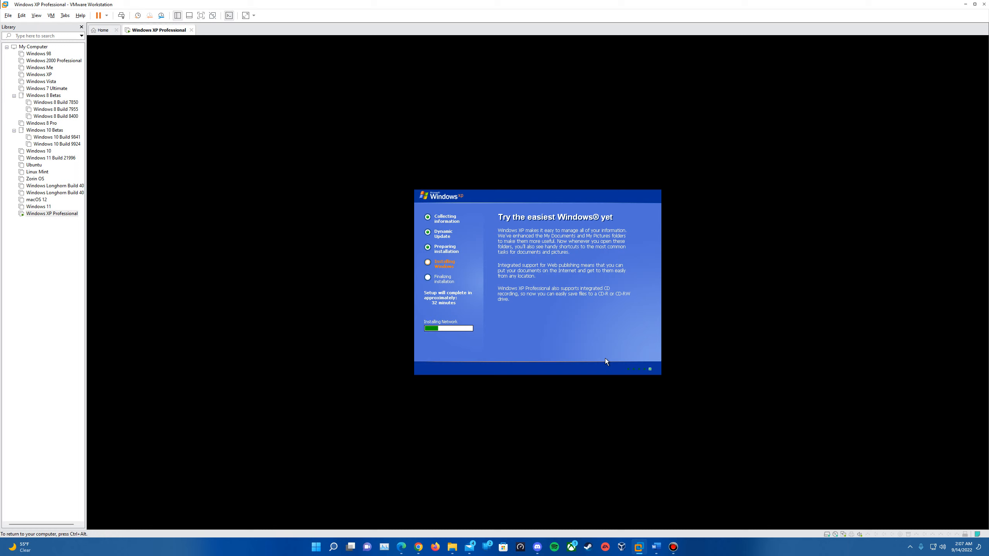
Release input to the host while the XP guest boots past the 'Please wait...' screen.
key("ctrl+alt")
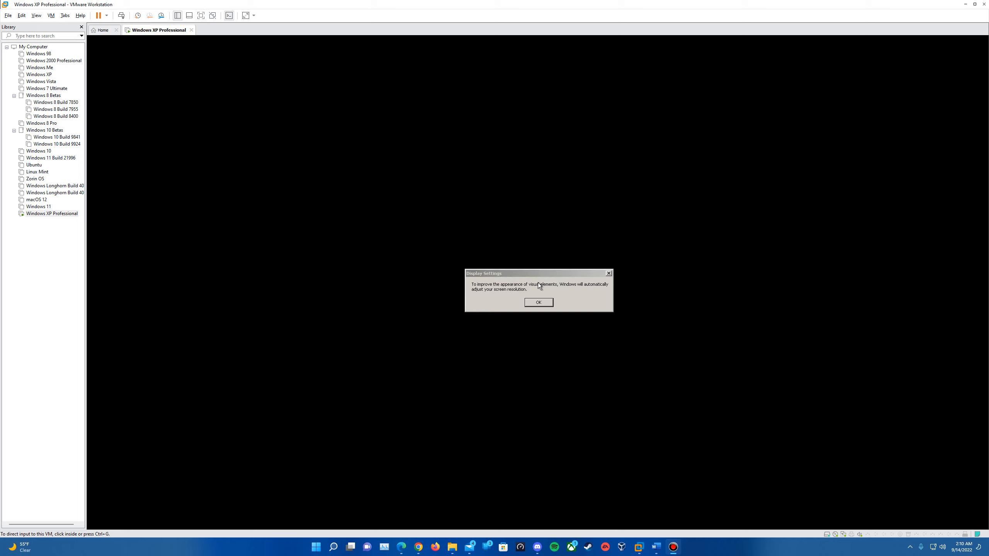
Accept the automatic XP resolution change in both Display Settings and Monitor Settings.
left_click(538, 283)
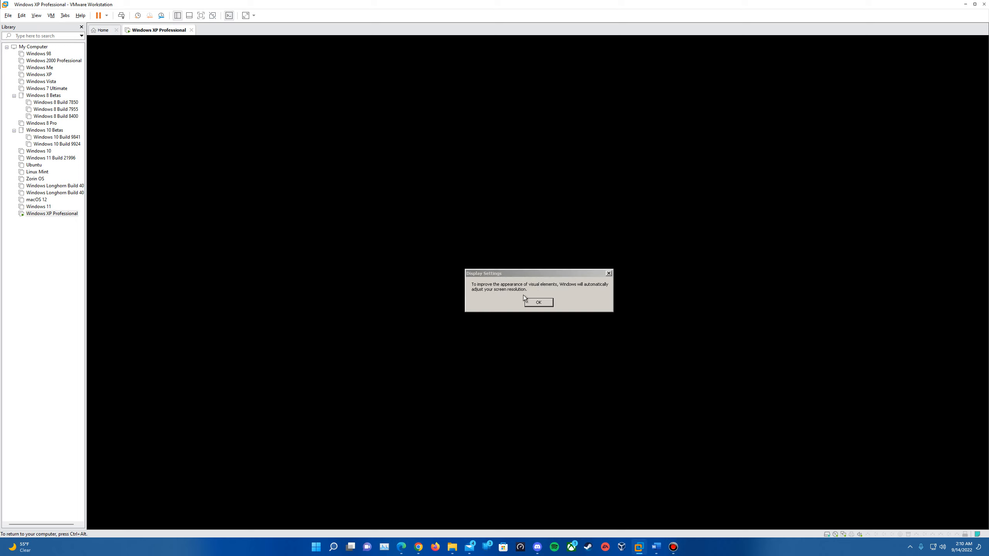
left_click(544, 304)
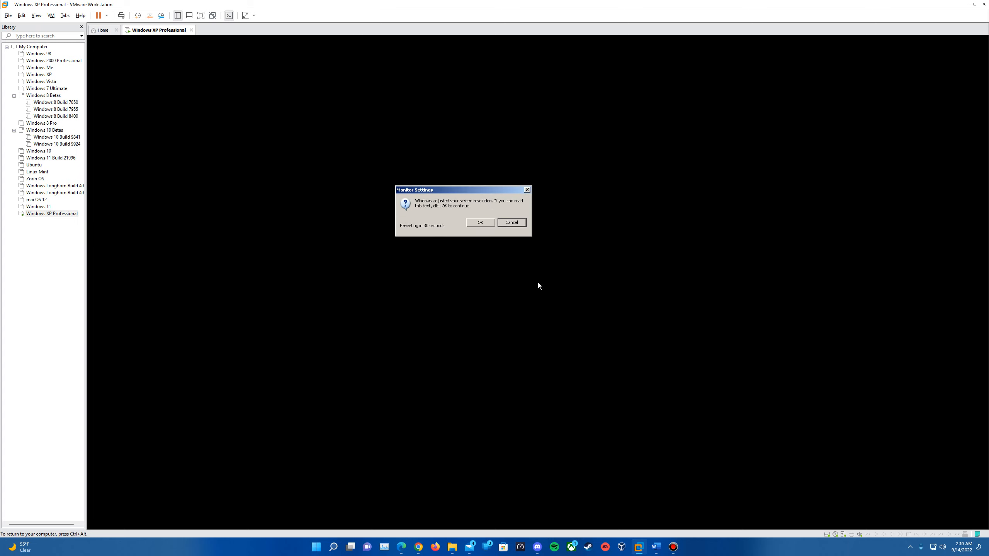
left_click(478, 224)
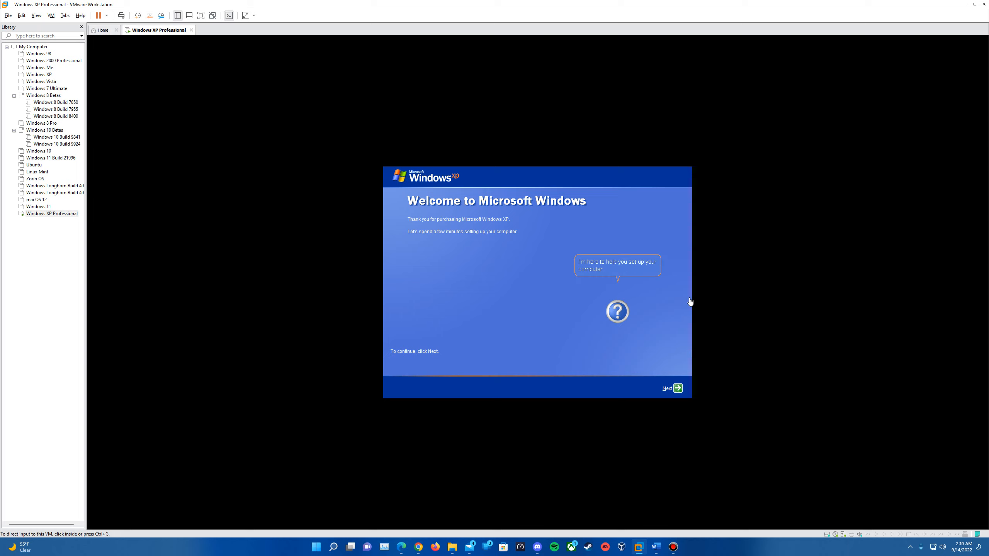
Get past the XP welcome page and choose an Automatic Updates option.
left_click(473, 250)
left_click(678, 390)
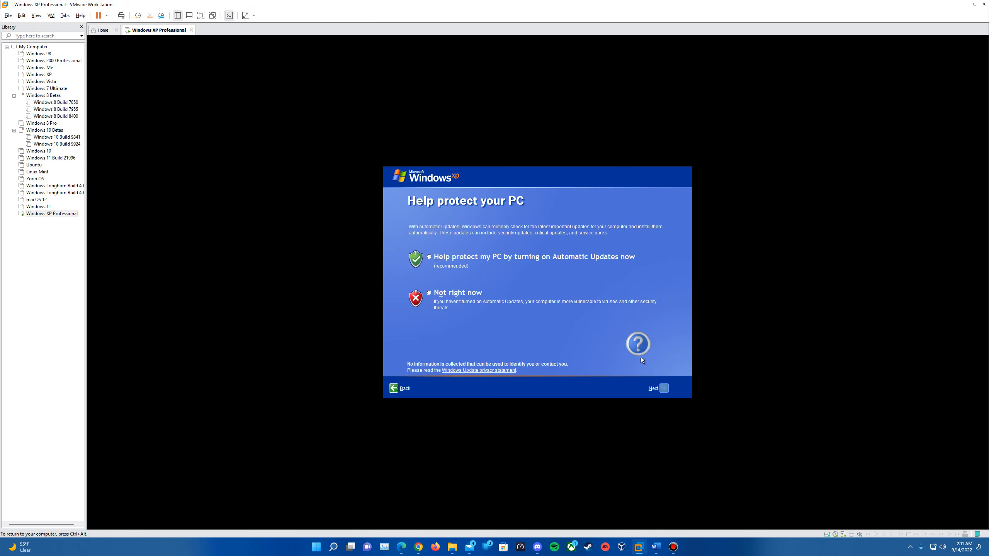
left_click(469, 265)
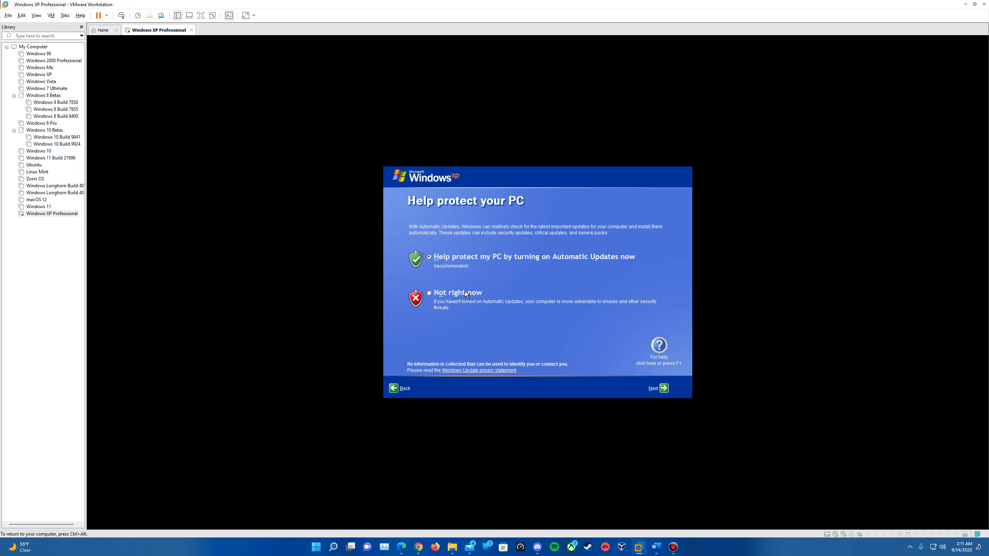
key("ctrl+alt")
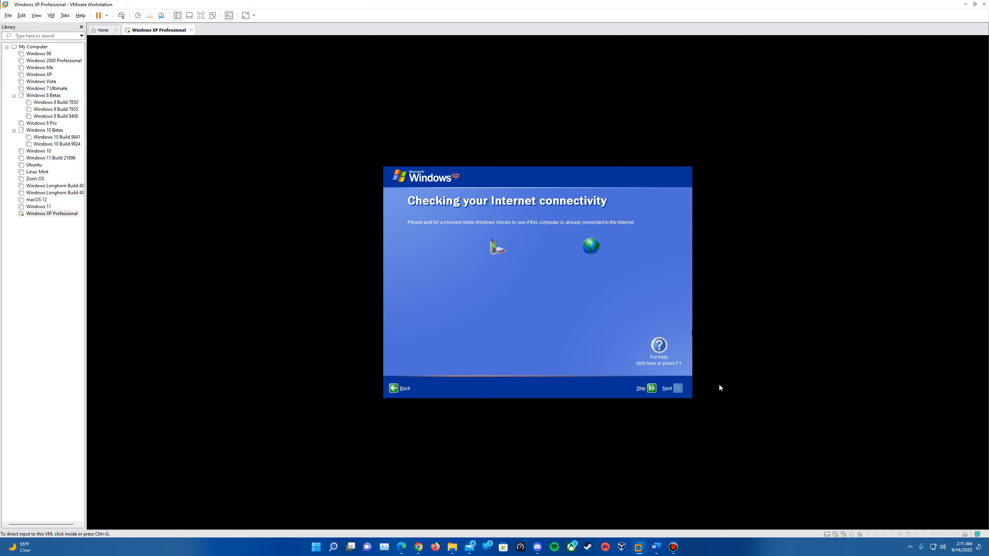
Skip the internet question, decline registration with 'No, not at this time', and enter a user account name.
left_click(492, 168)
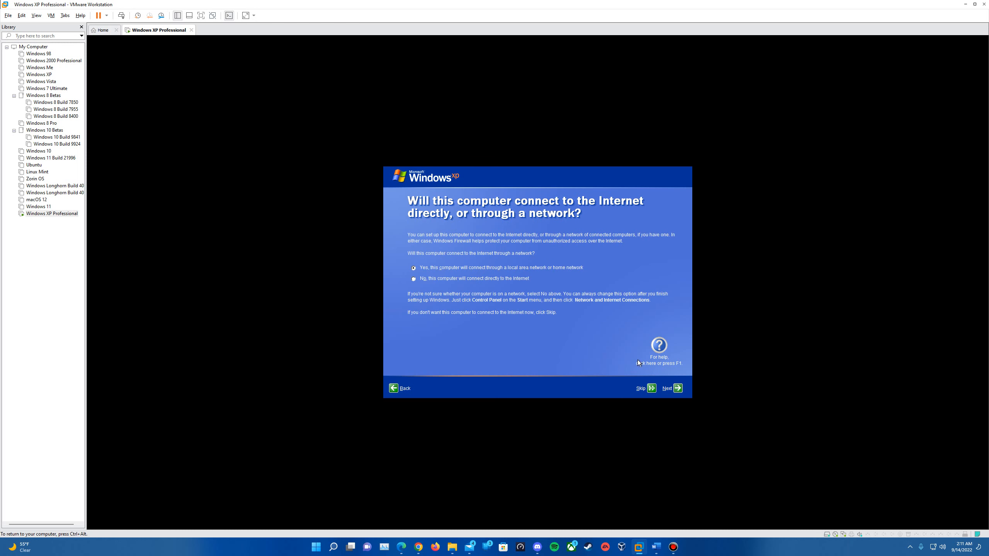
left_click(678, 388)
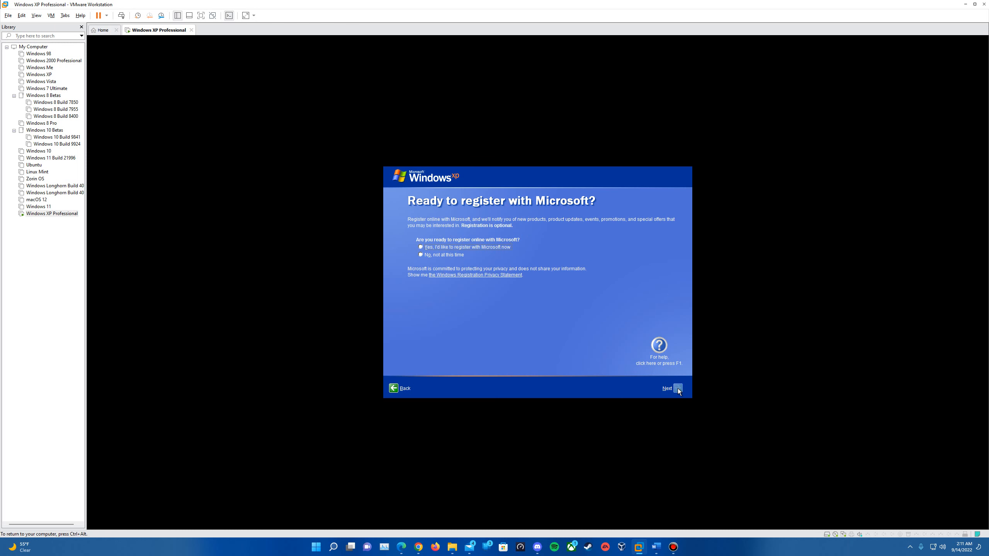
left_click(448, 255)
left_click(677, 388)
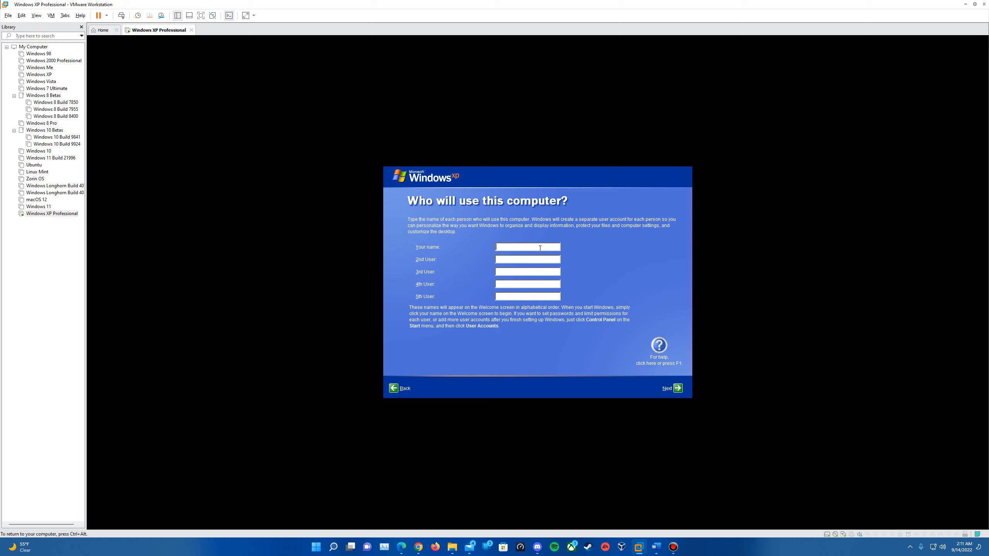
type("Epan")
left_click(680, 389)
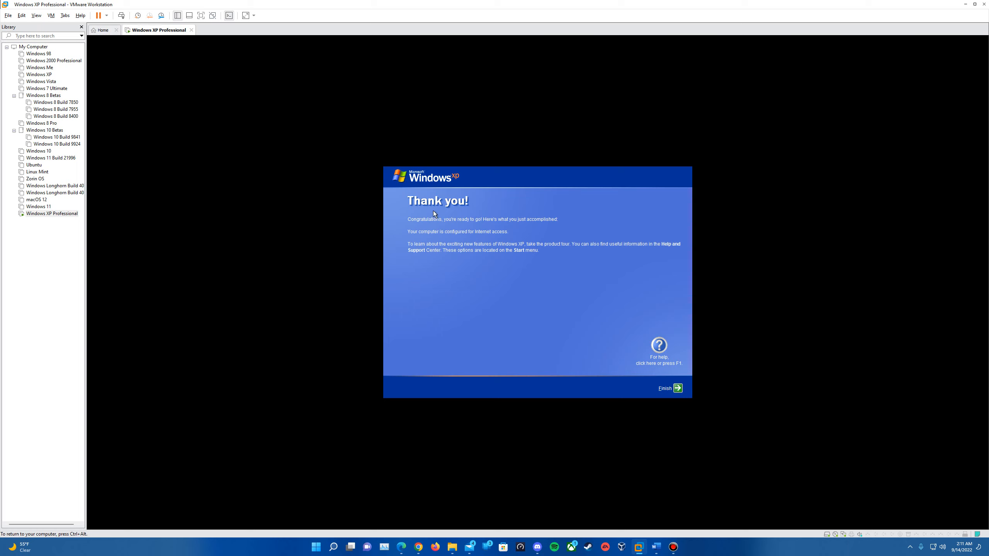
left_click(679, 388)
Finish on the Thank you! page and capture input on the logged-in XP desktop.
left_click(680, 388)
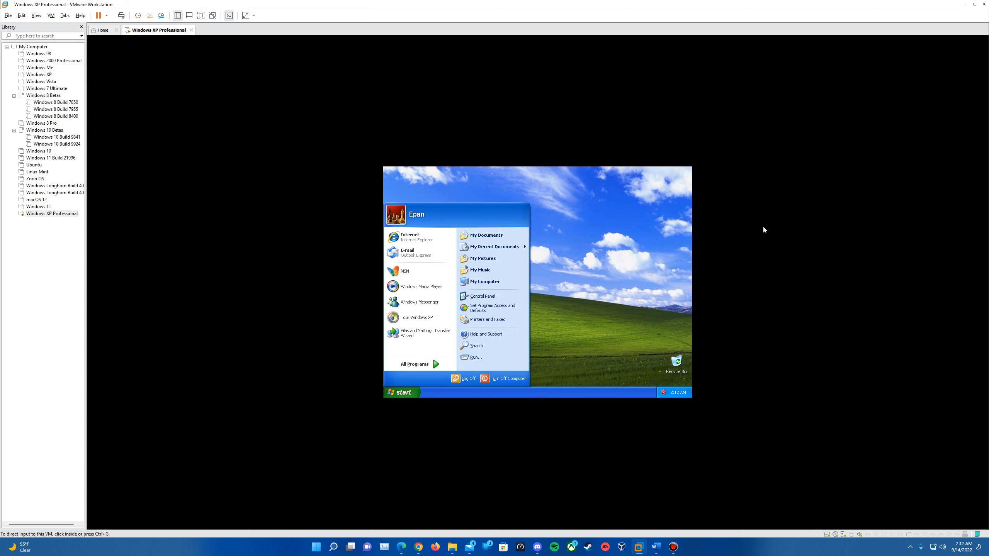
left_click(535, 295)
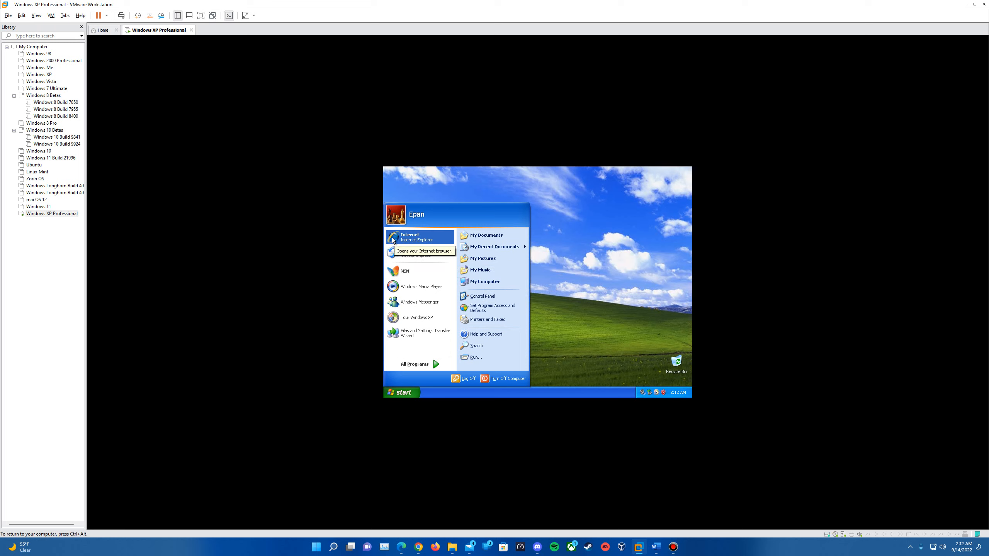
Launch Internet Explorer, dismiss the XP tour balloon, and complete IE8 setup with express settings.
left_click(429, 239)
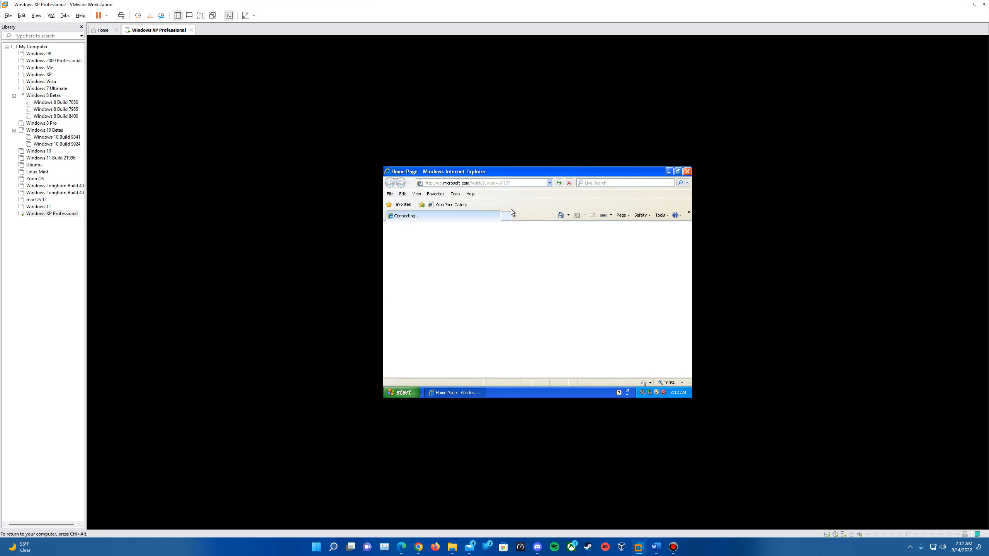
left_click(666, 360)
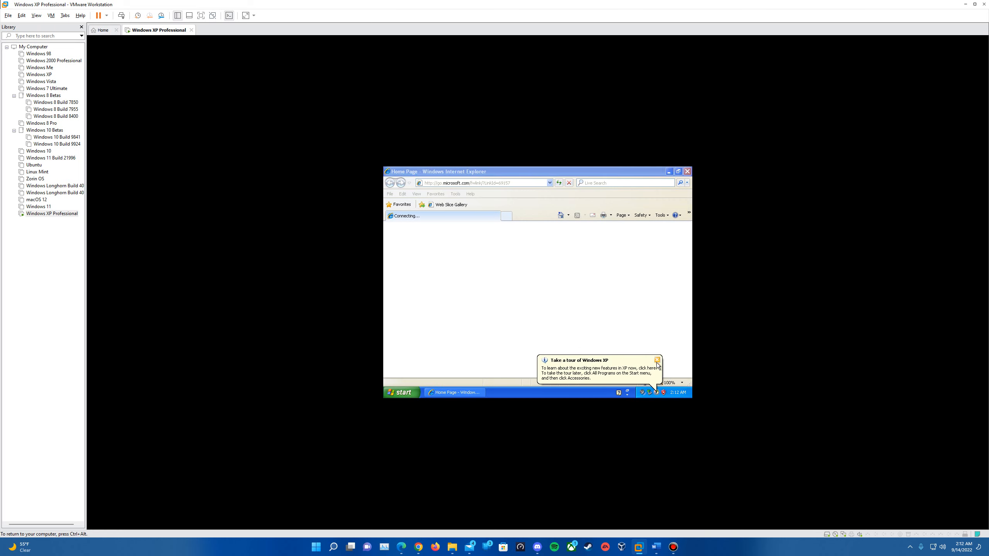
left_click(658, 360)
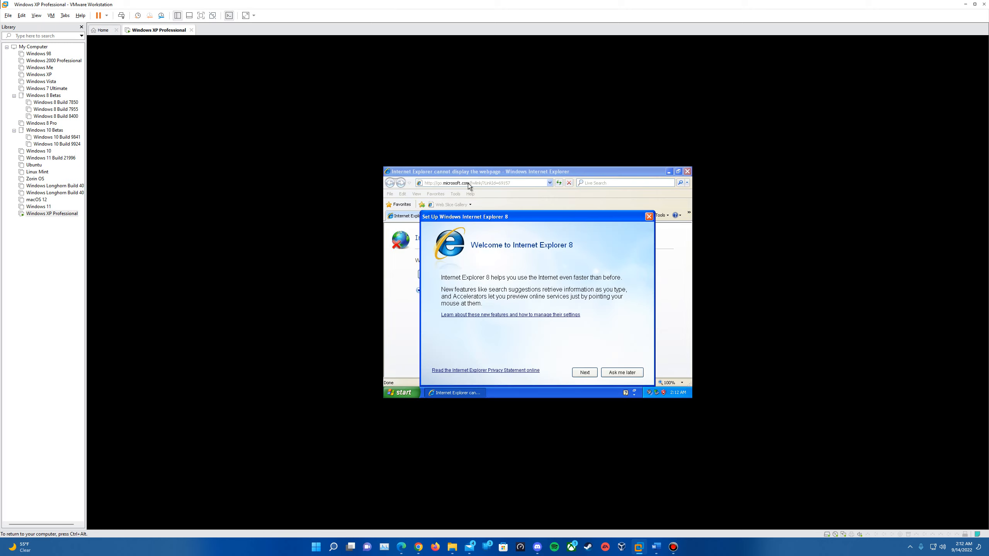
left_click(584, 373)
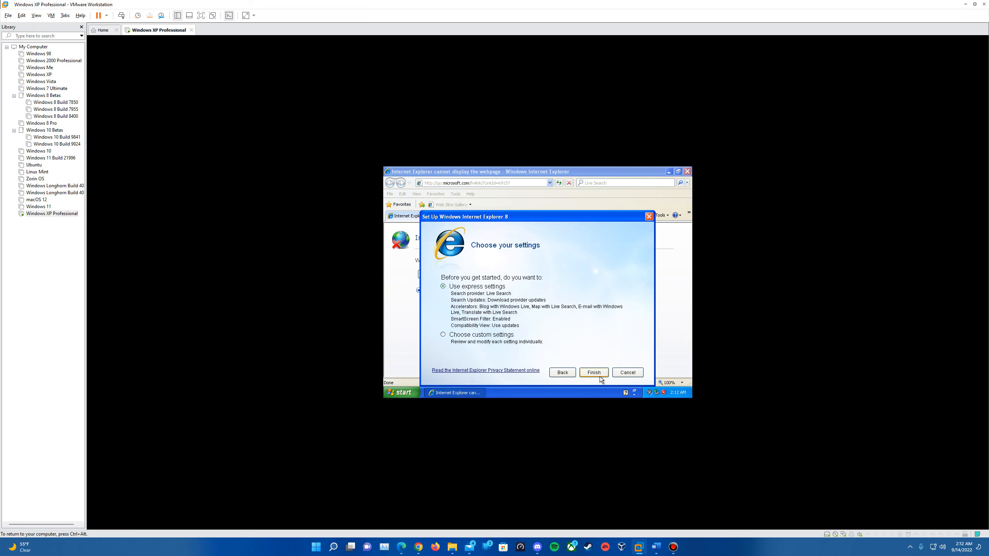
left_click(598, 374)
left_click(535, 216)
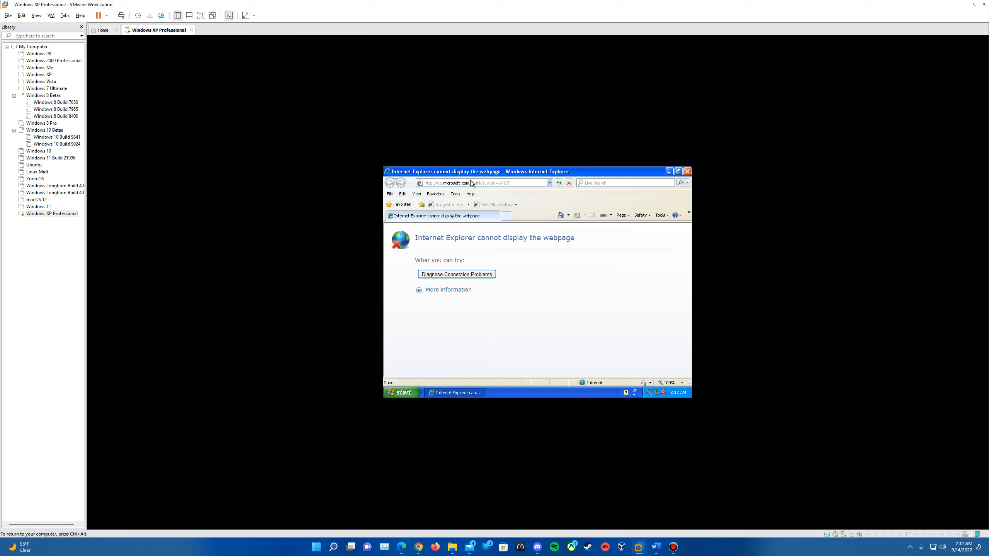
left_click(473, 183)
type("ww.")
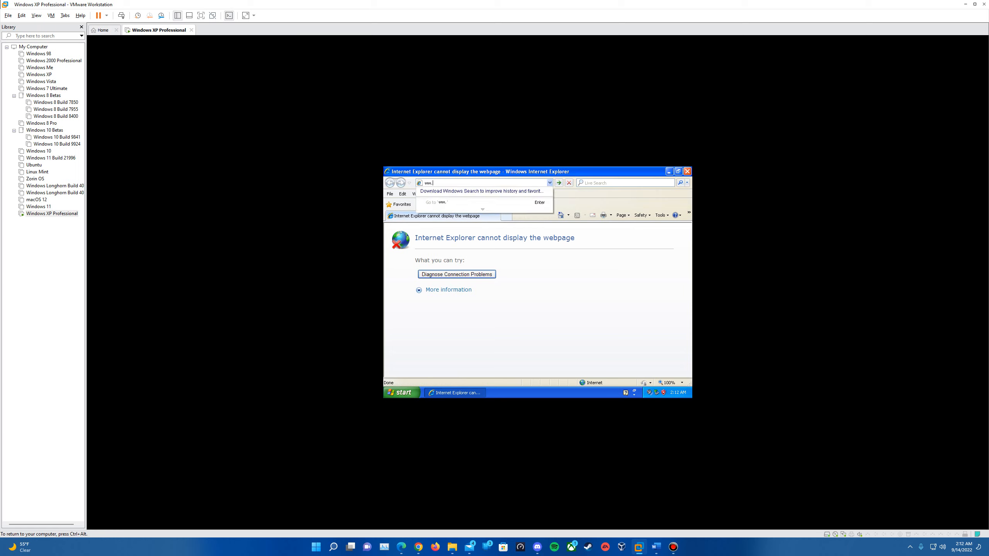
type("w.google.com")
key("Return")
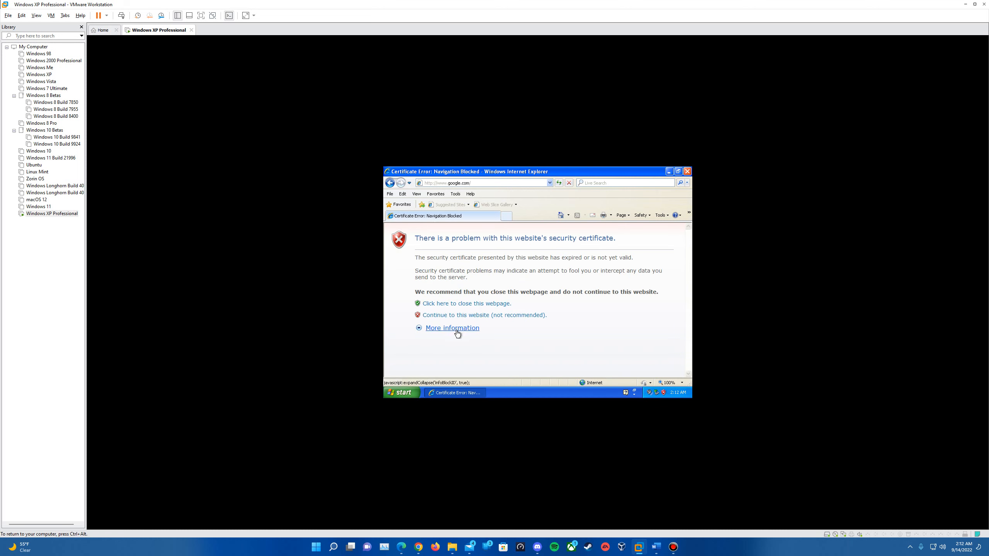
left_click(459, 317)
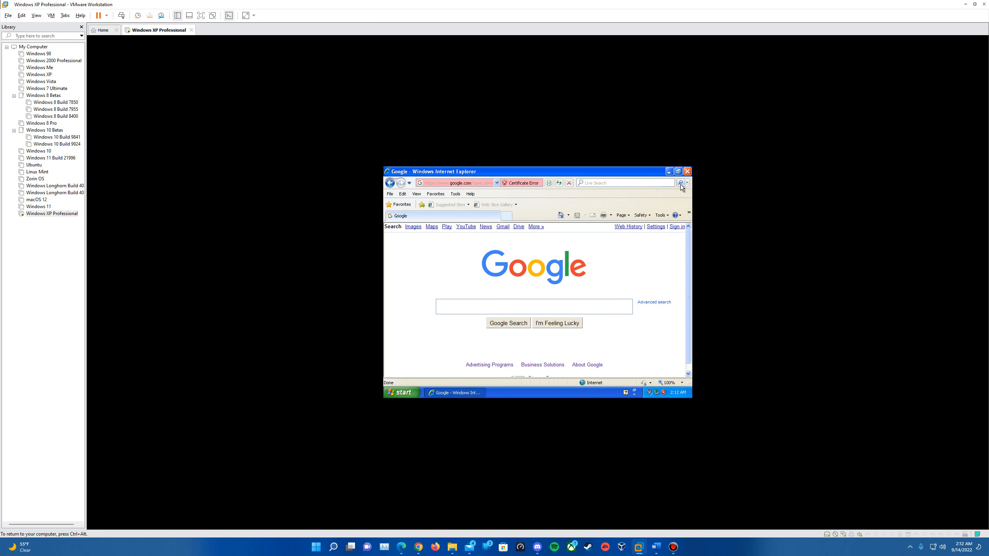
left_click(687, 172)
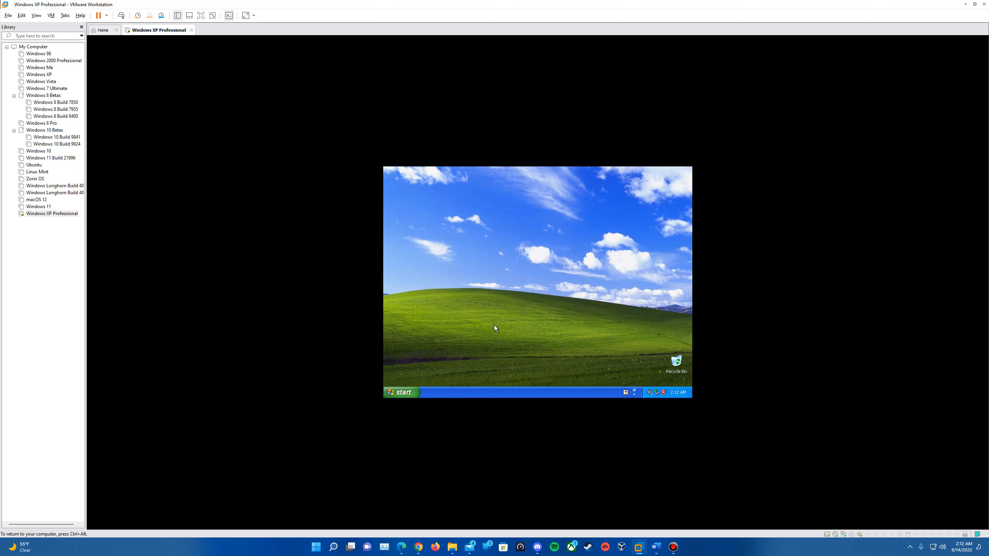
Launch Windows Media Player from the Start menu, finish its first-run setup, and close it.
left_click(401, 392)
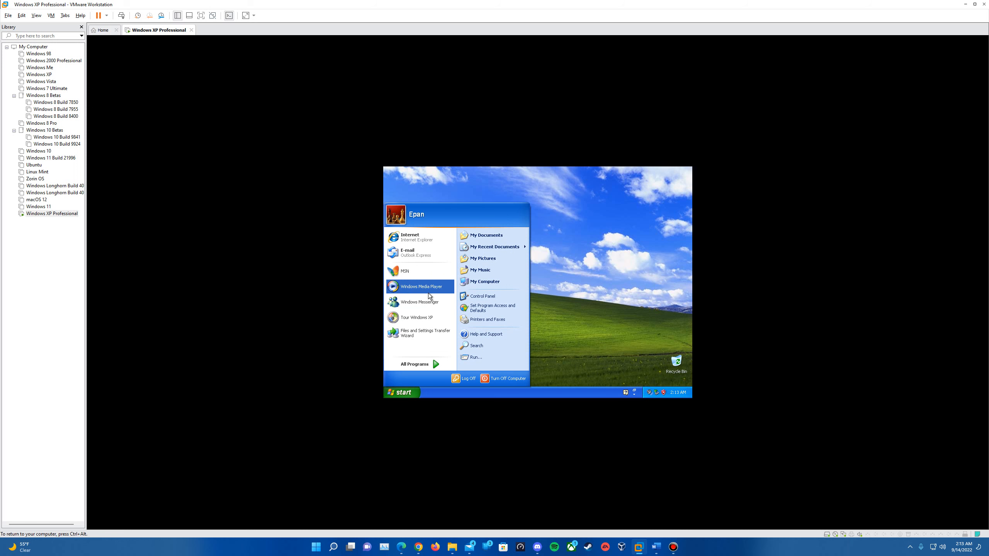
left_click(420, 287)
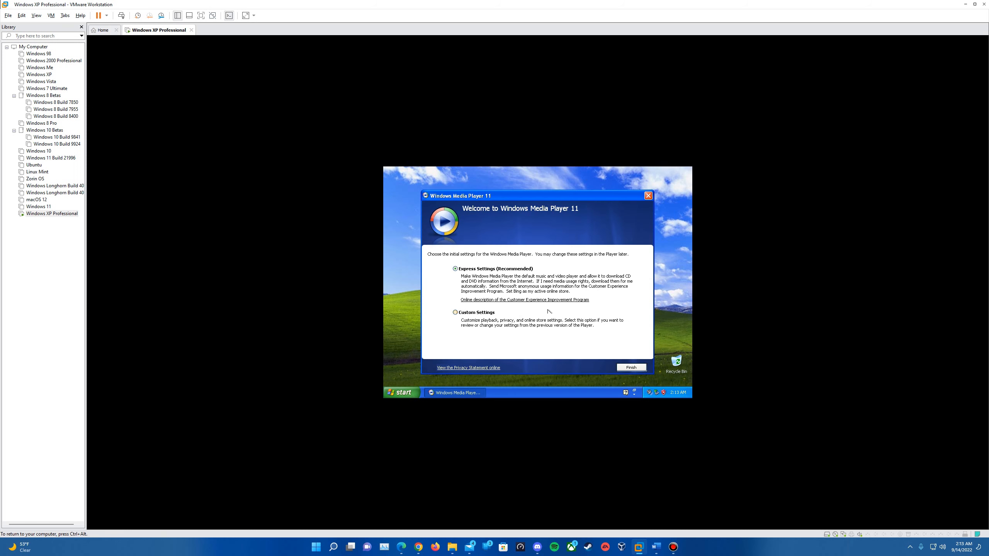
left_click(634, 370)
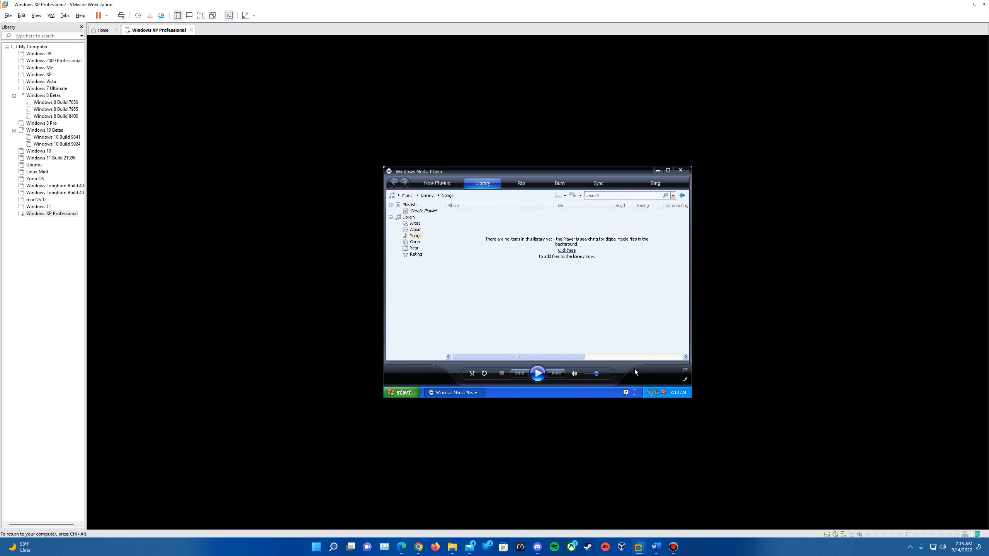
left_click(681, 170)
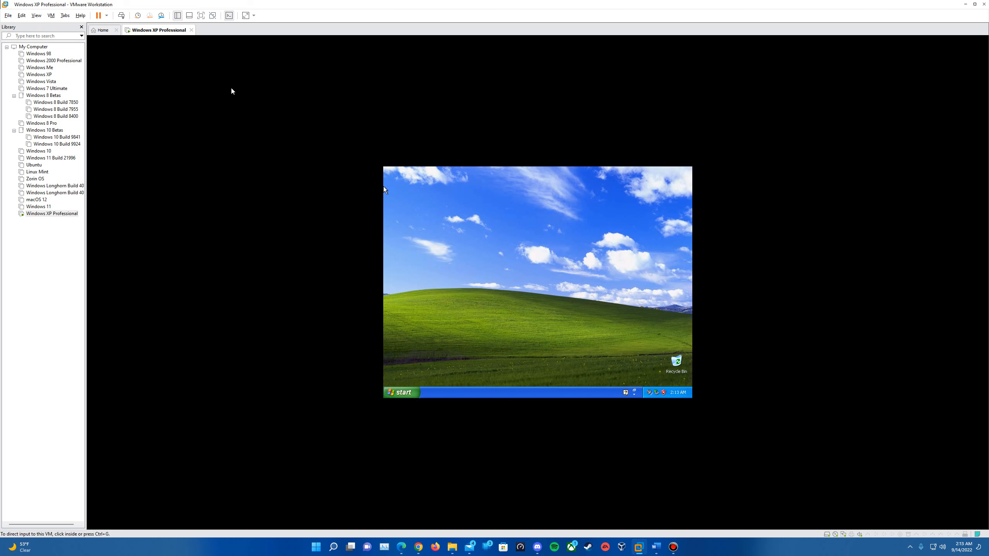
Choose VM > Install VMware Tools to mount the tools CD in the XP guest.
left_click(53, 16)
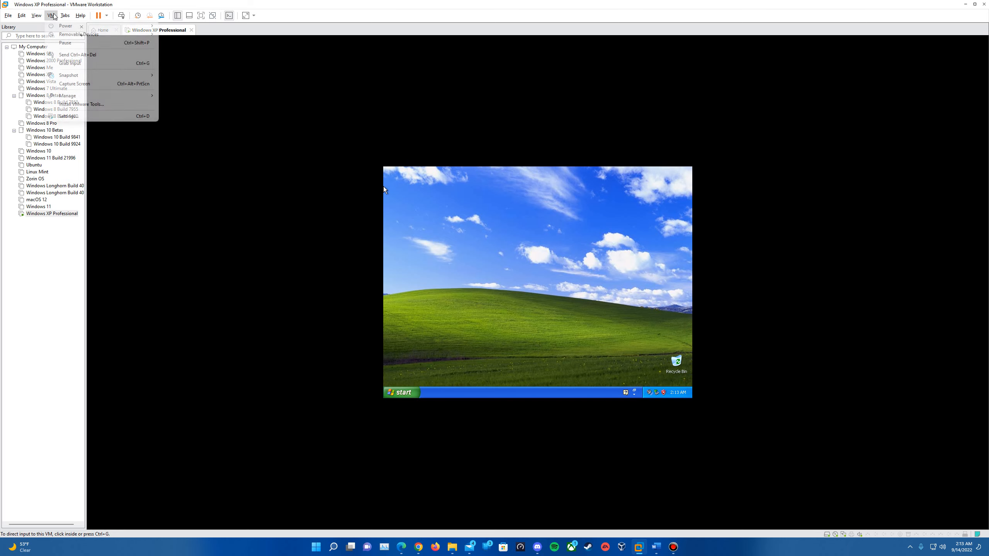
left_click(93, 104)
left_click(183, 164)
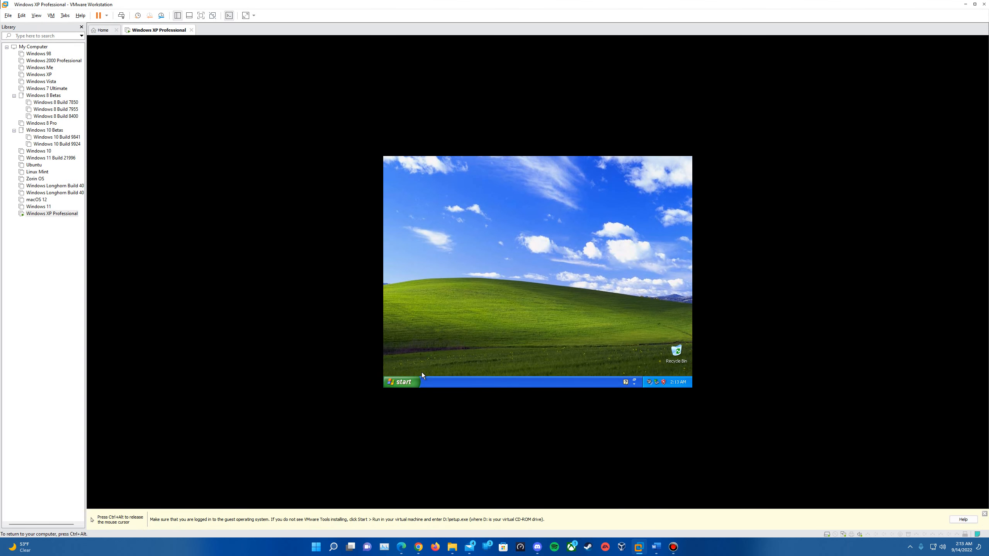
key("ctrl+alt")
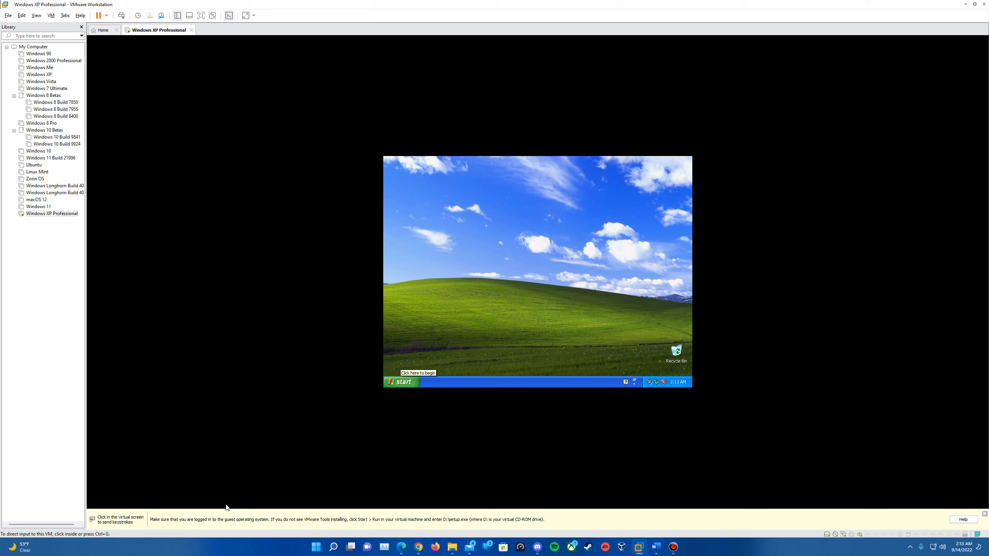
left_click(524, 364)
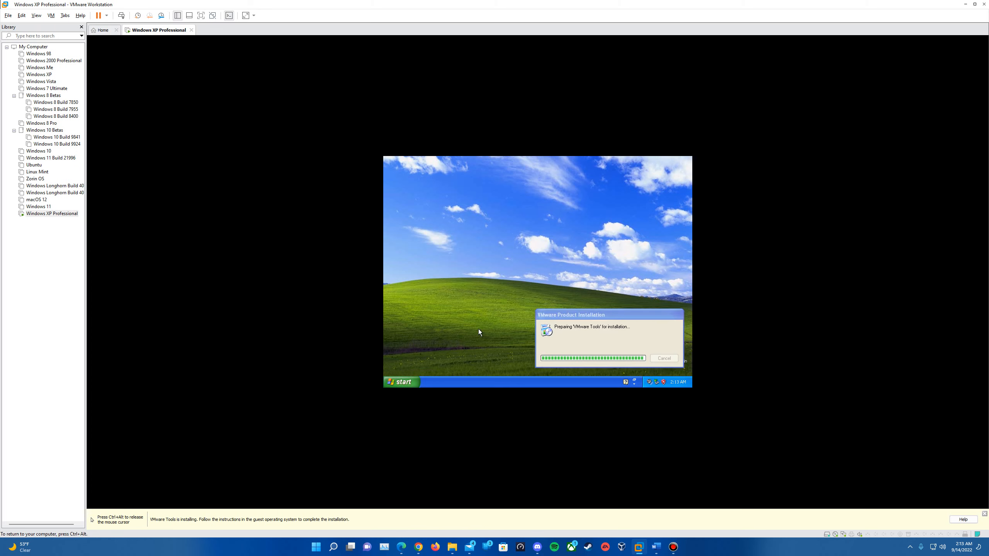
Open the VMware Tools (D:) CD from My Computer, then close its window to reveal the setup wizard.
key("super")
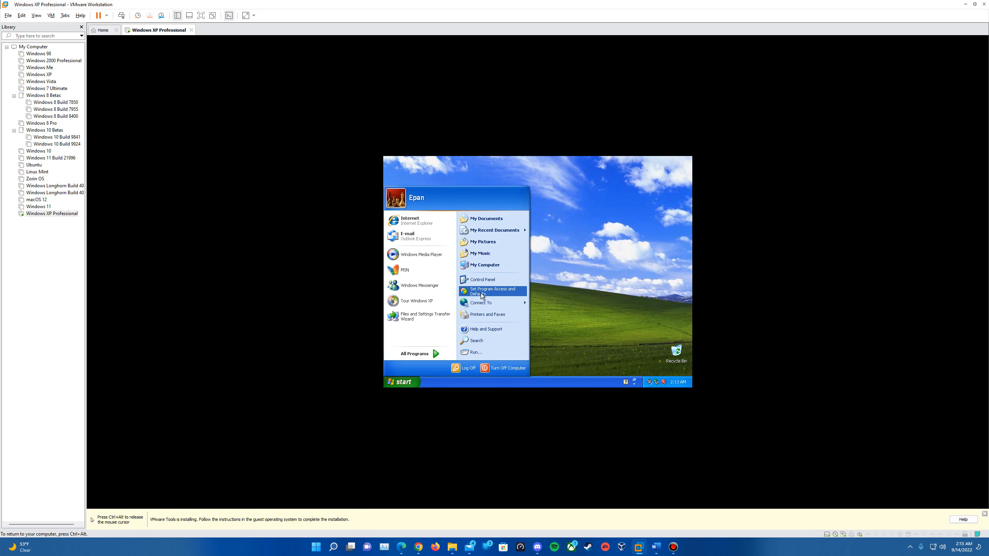
left_click(478, 269)
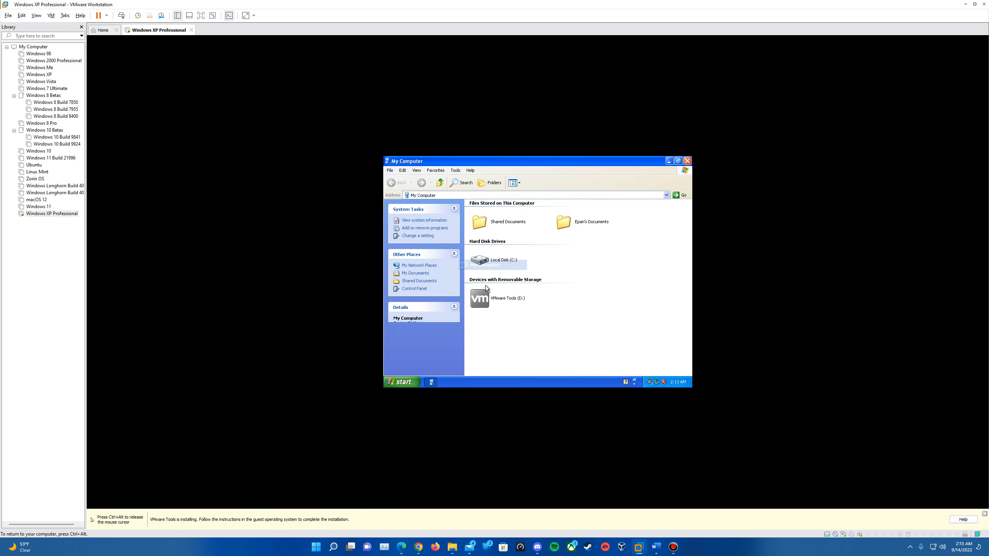
left_click(506, 158)
left_click(505, 298)
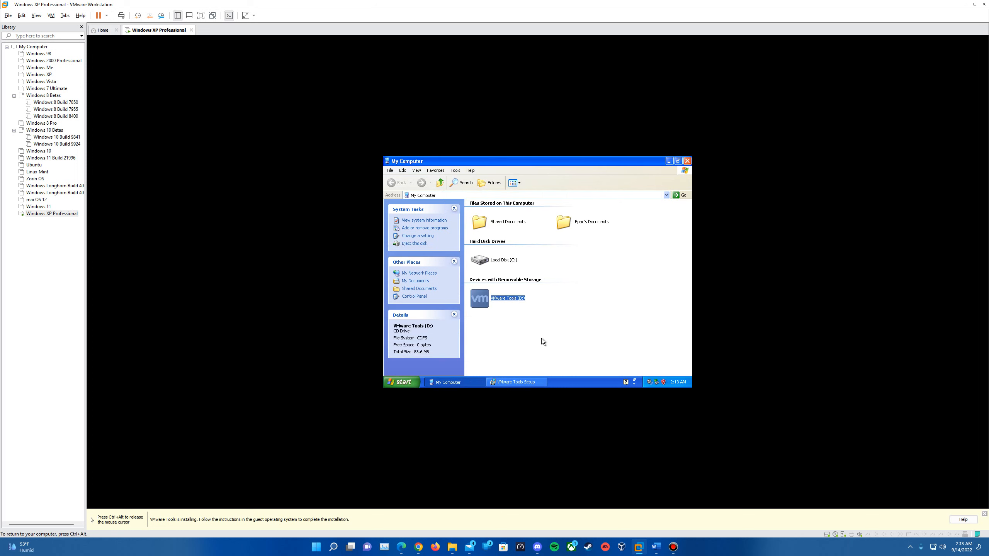
right_click(506, 302)
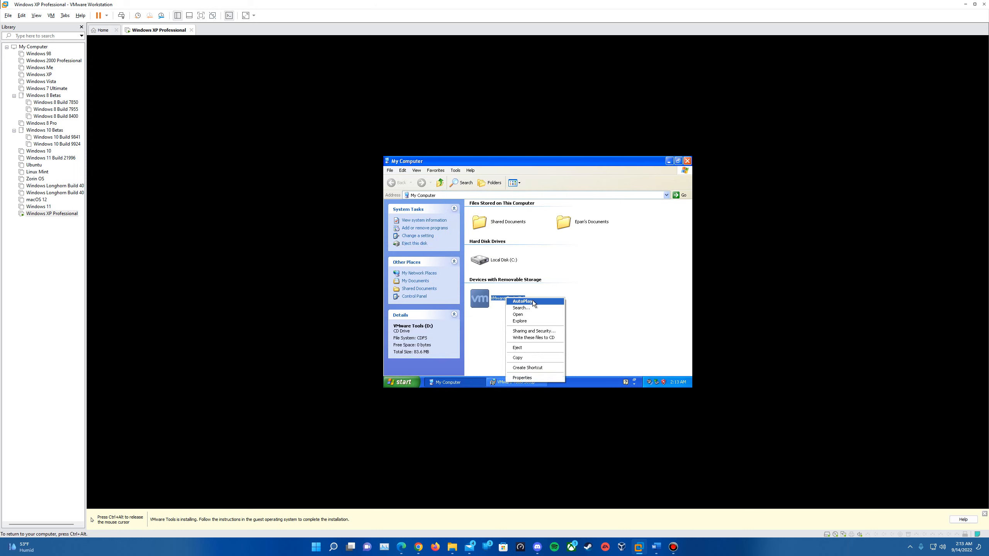
left_click(518, 314)
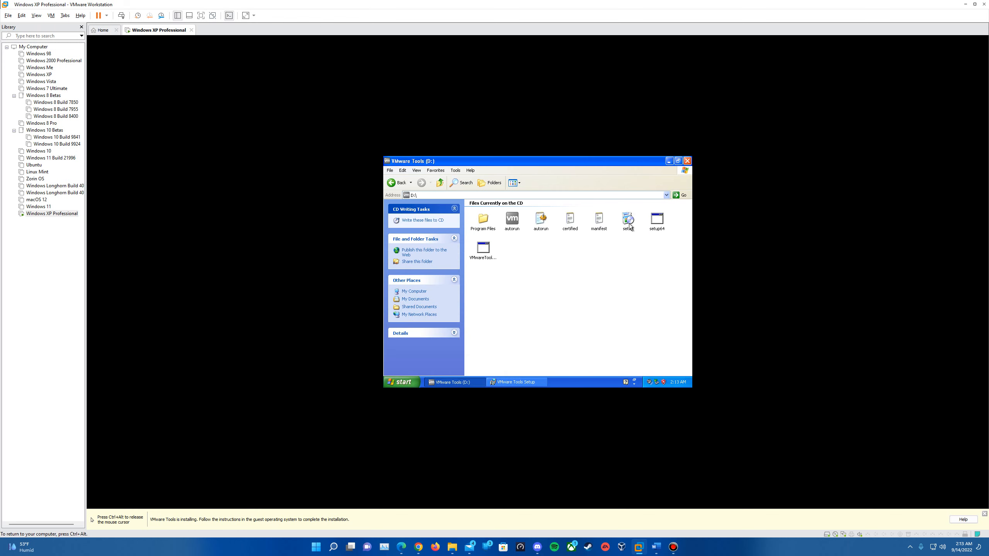
left_click(687, 161)
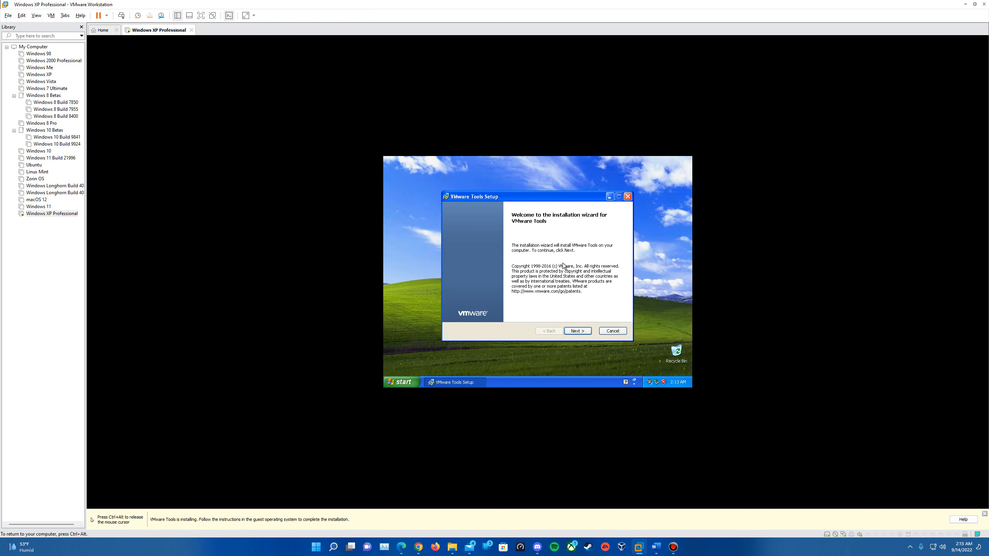
Run the VMware Tools wizard with the Complete setup type, install, and finish when done.
left_click(583, 332)
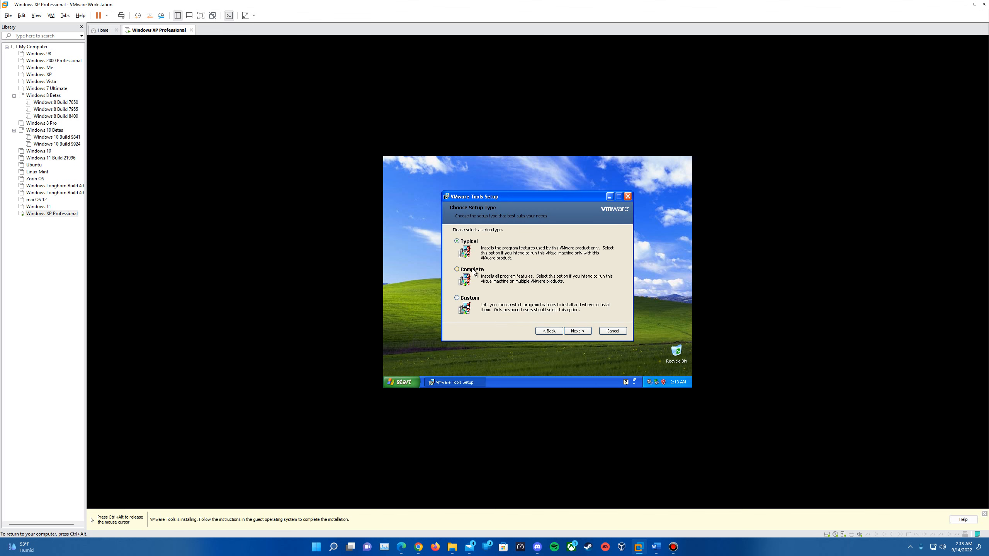
left_click(471, 274)
left_click(577, 331)
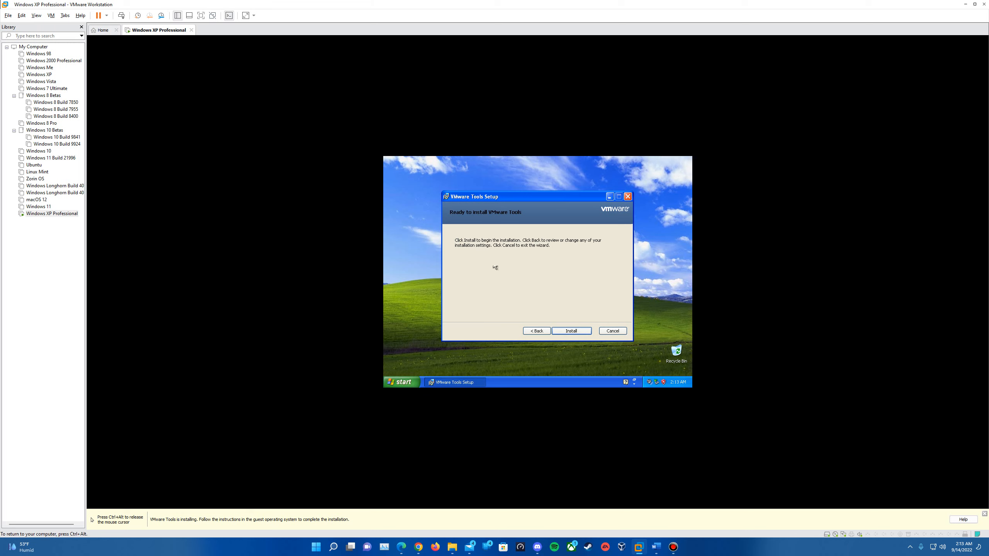
left_click(569, 330)
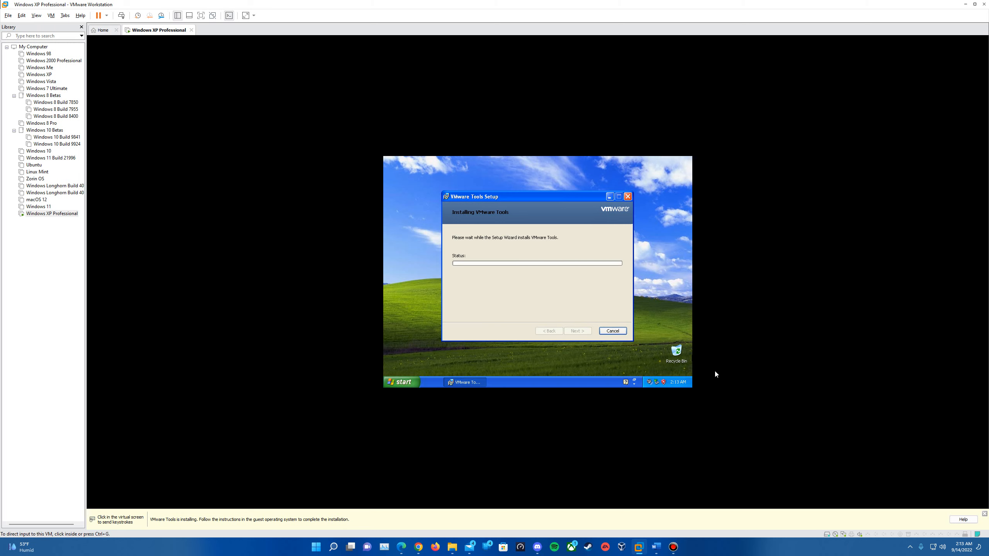
left_click(693, 368)
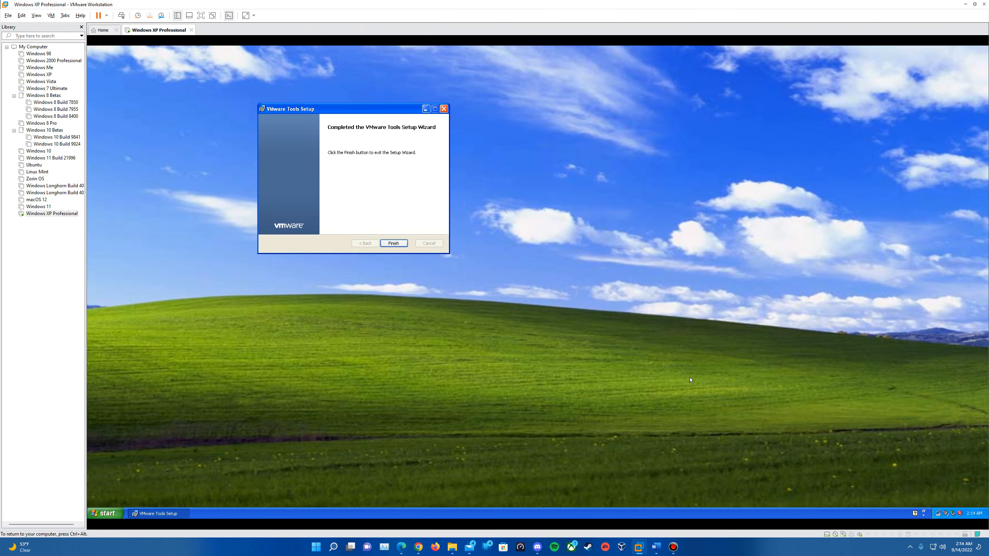
left_click(390, 243)
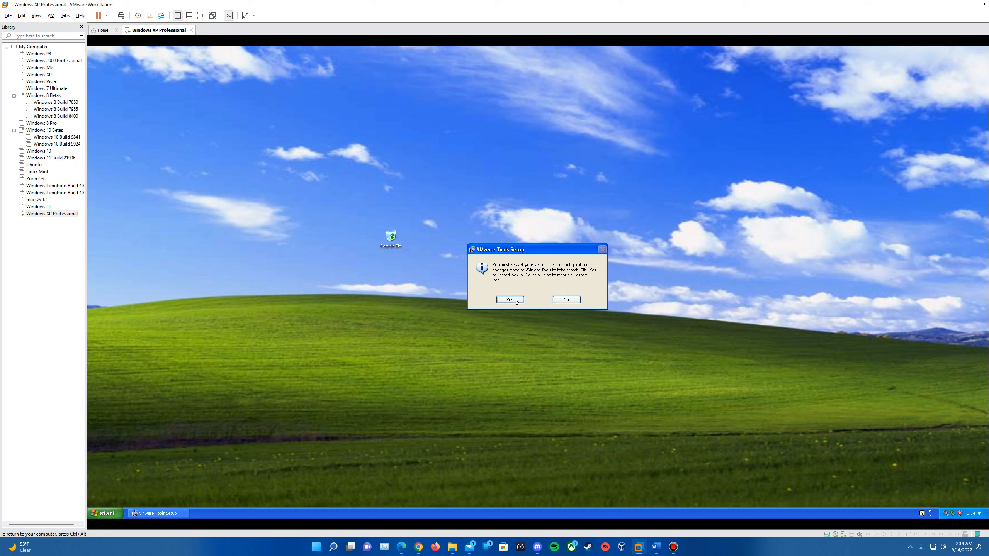
Accept the VMware Tools restart prompt so the XP guest reboots.
left_click(516, 302)
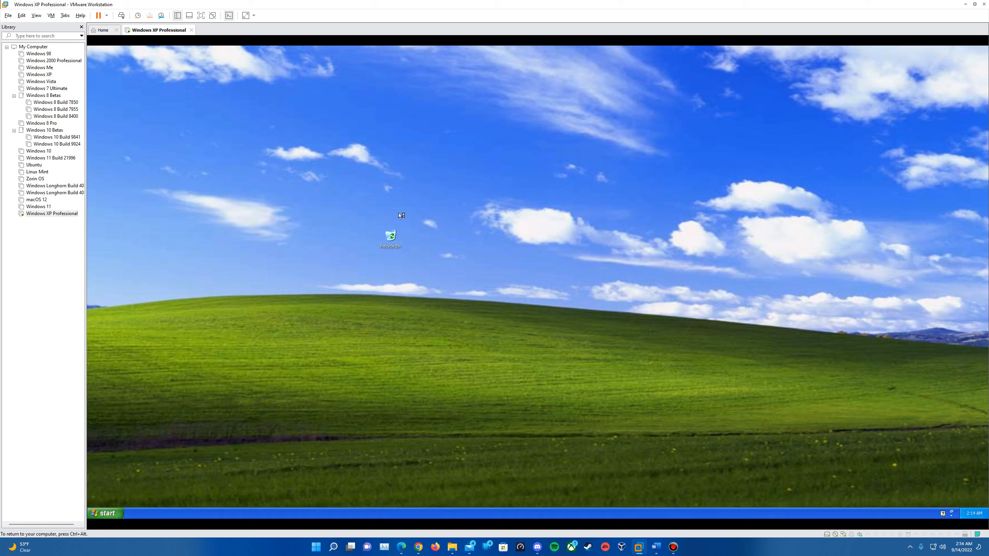
Close the 'Take a tour of Windows XP' and 'Your computer might be at risk' balloons.
left_click(391, 242)
left_click(475, 231)
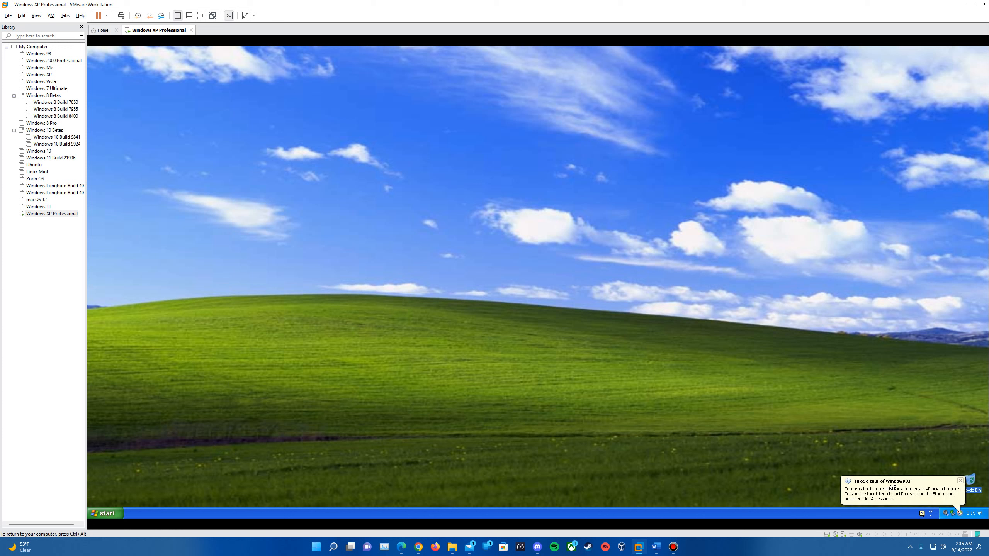
left_click(960, 481)
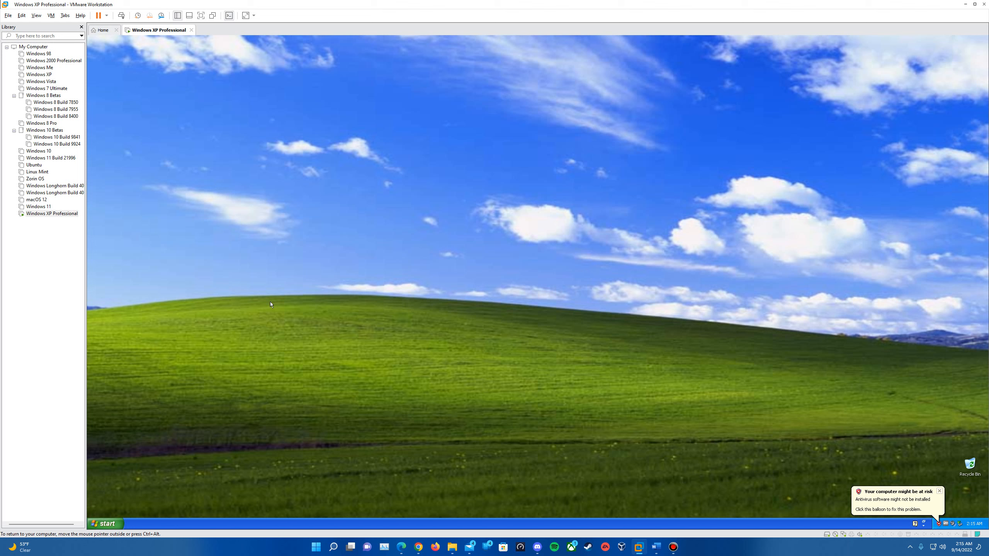
left_click(939, 491)
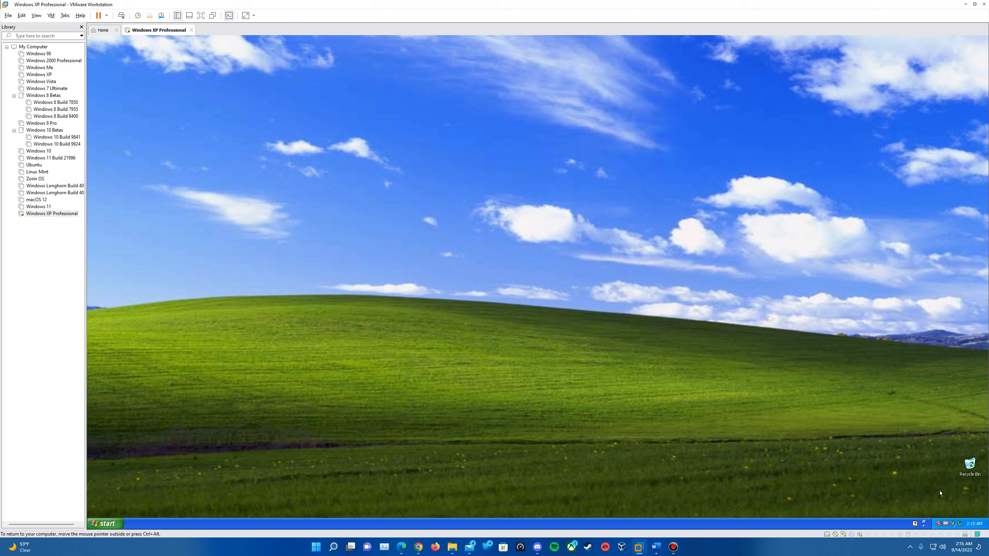